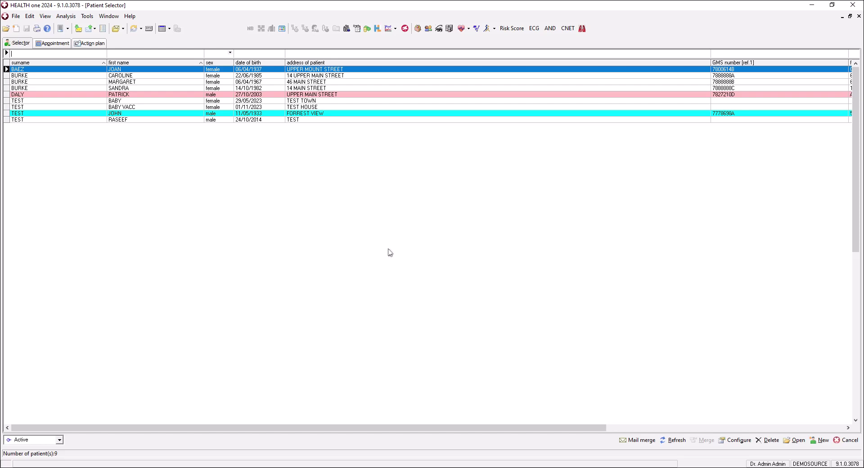
Open the baby vaccination test patient's record and bring up the vaccination configuration from the patient's vaccine list
click(295, 108)
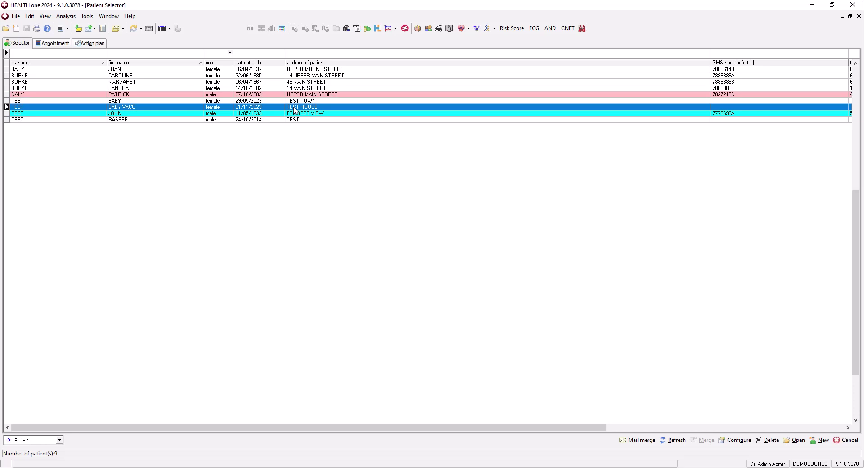
double_click(295, 108)
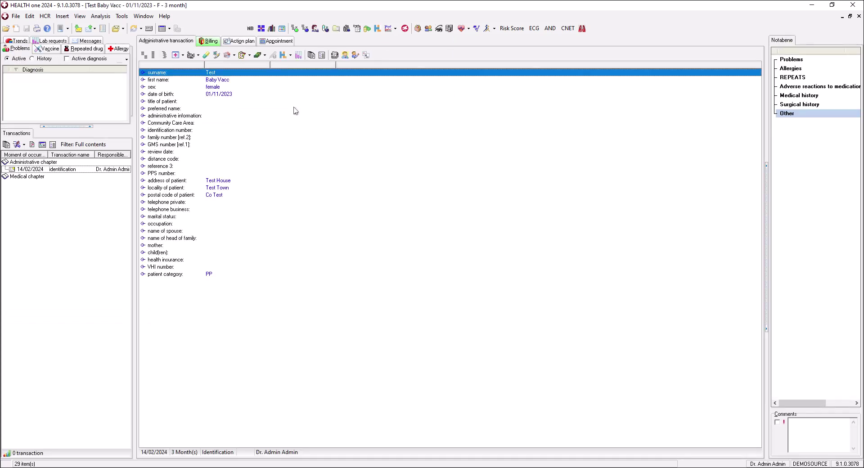
click(48, 49)
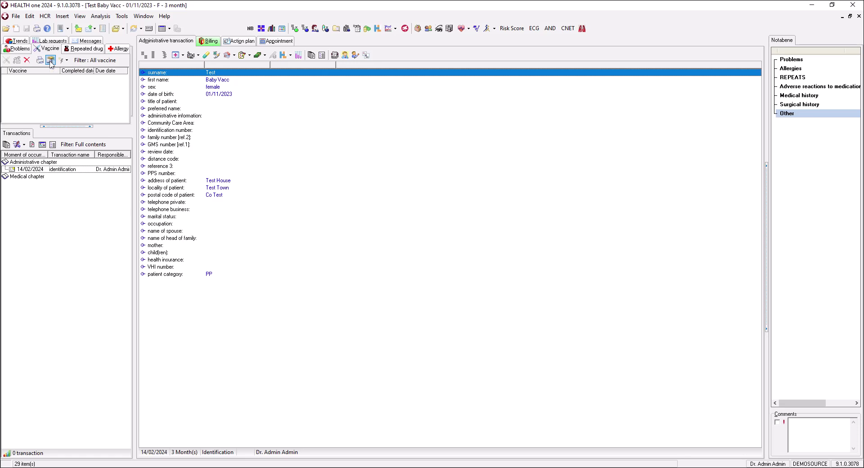
click(50, 61)
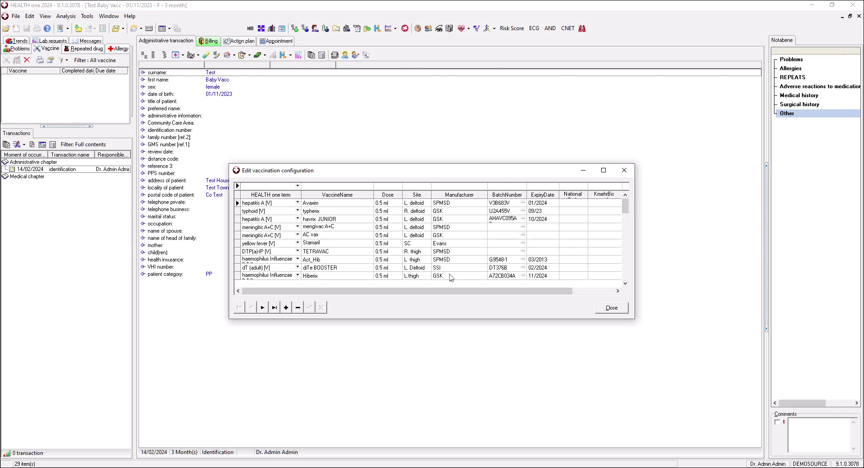
Find BEXSERO in the vaccination configuration and open its list of registered batch numbers
click(625, 284)
click(625, 284)
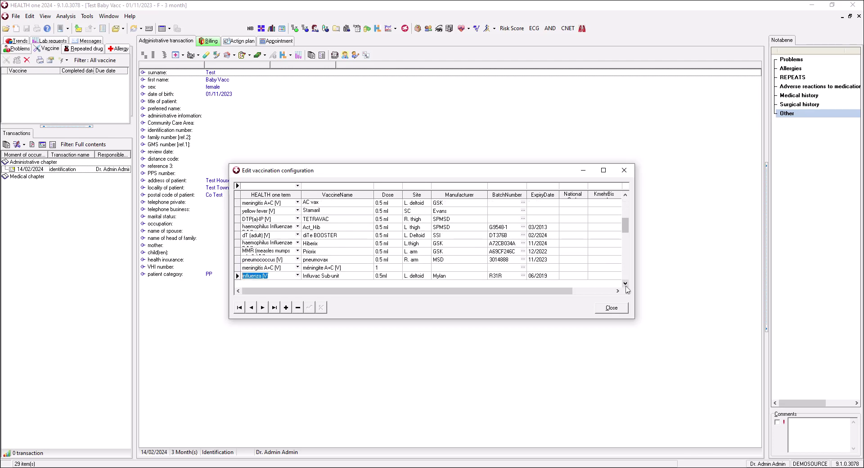
scroll(628, 290, down, 17)
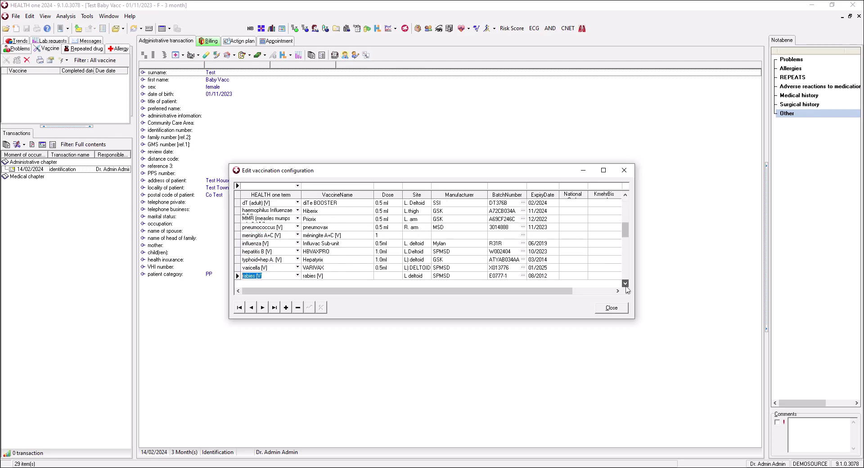
scroll(628, 289, down, 10)
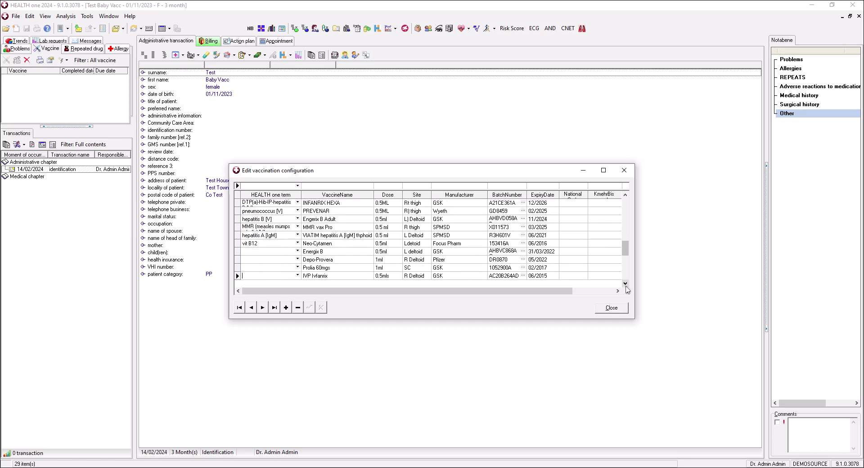
scroll(628, 290, down, 2)
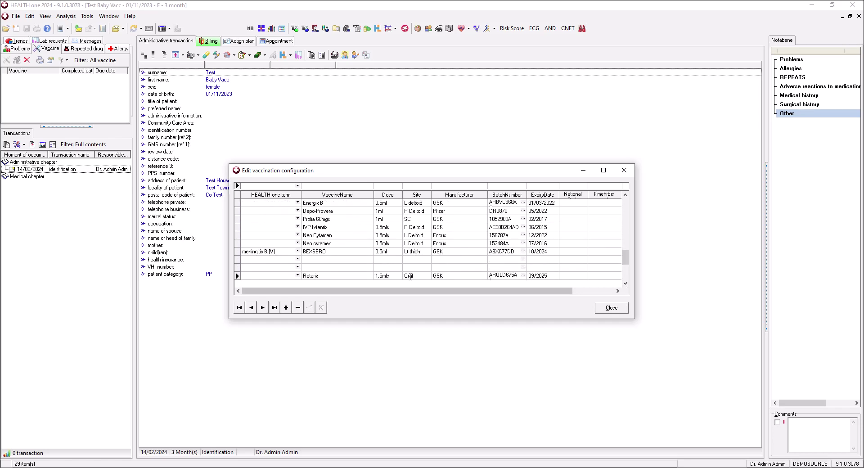
click(325, 251)
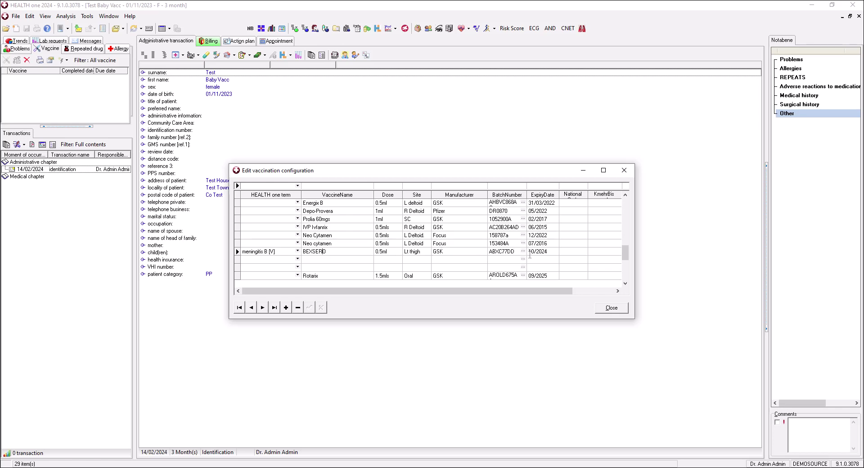
click(524, 252)
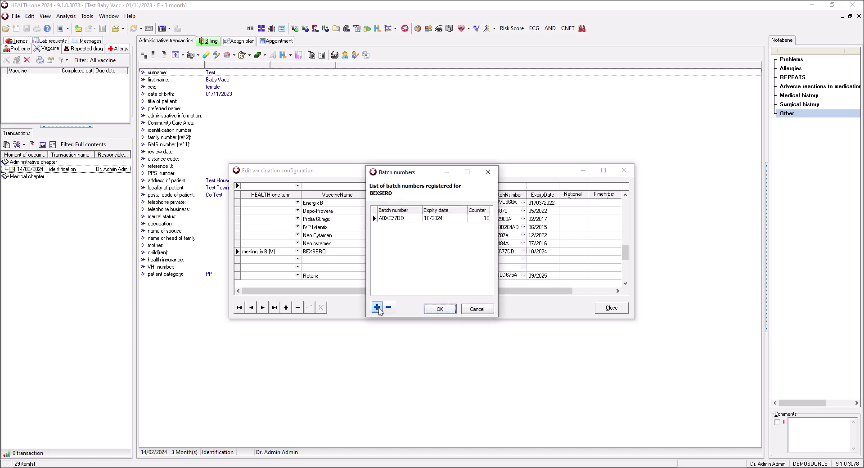
Add batch A56783EE with expiry date 12/2025 and counter 20 to BEXSERO, and check the saved batch list
click(378, 309)
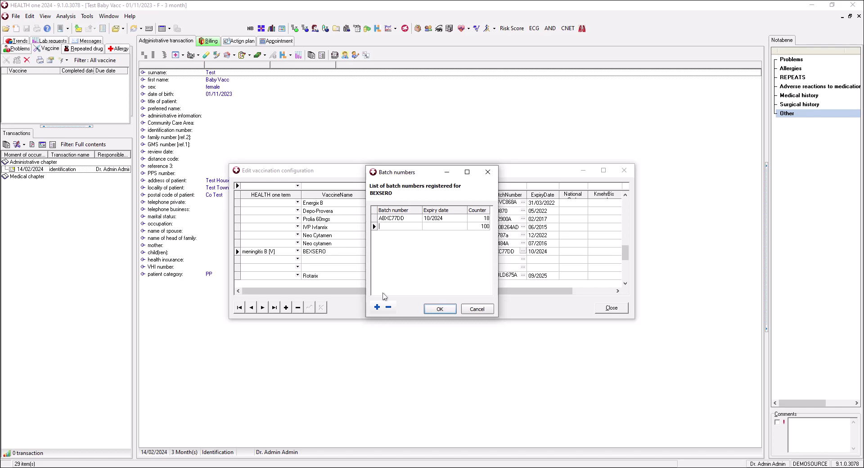
text(A56783EE)
click(430, 229)
text(12/2025)
click(485, 226)
text(20)
click(440, 309)
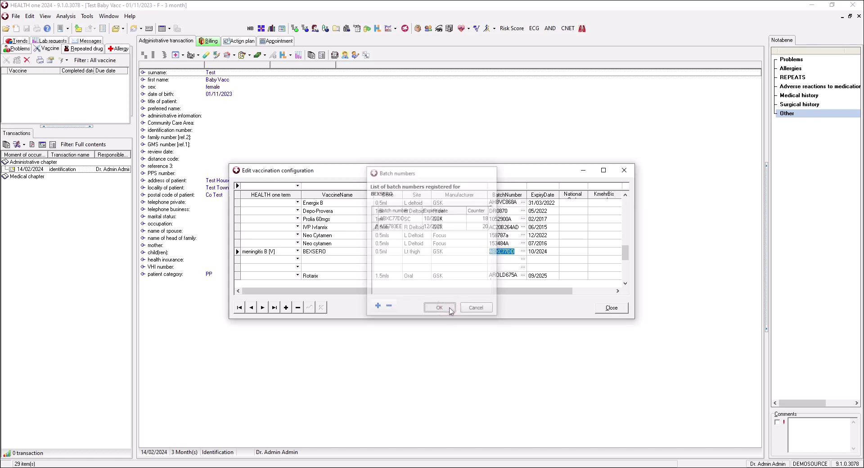
click(523, 252)
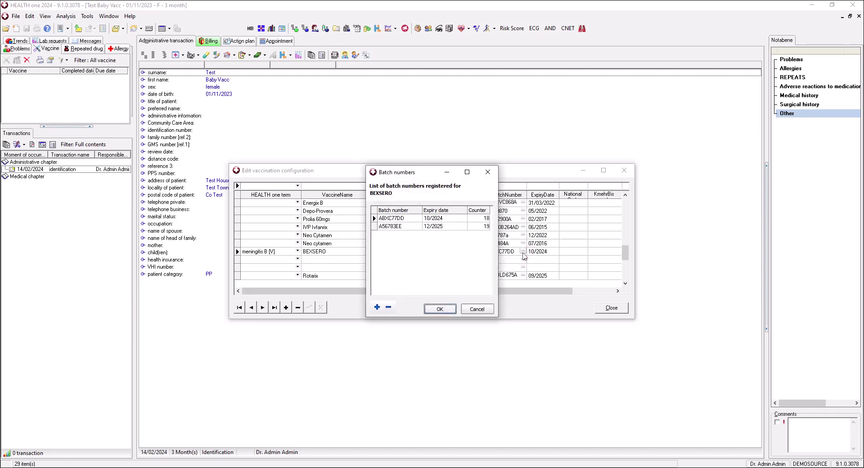
click(449, 309)
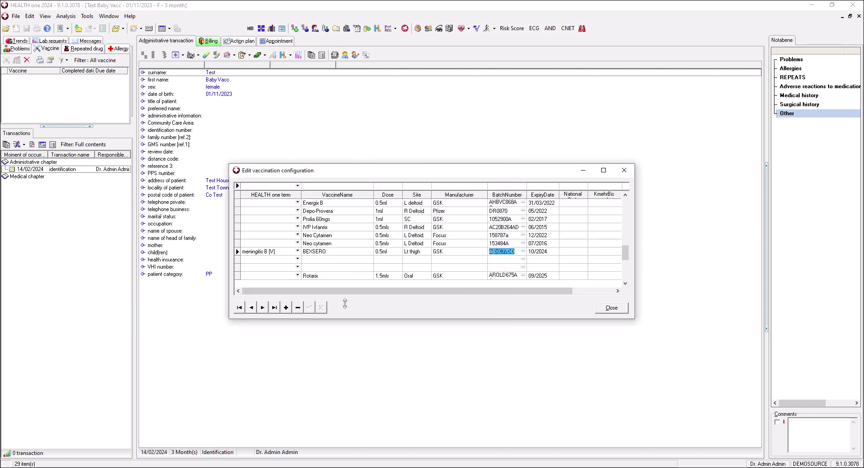
Add a new vaccine entry to the configuration using the HEALTH one term "rotavirus [V]"
click(287, 308)
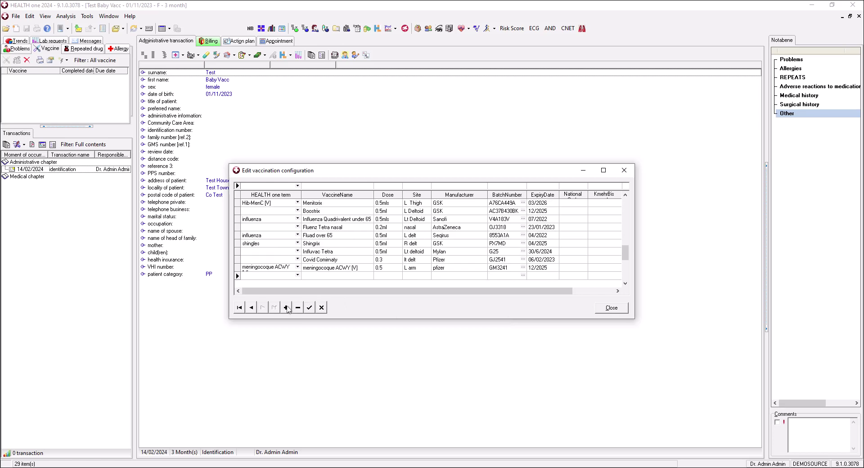
click(249, 277)
text(rota)
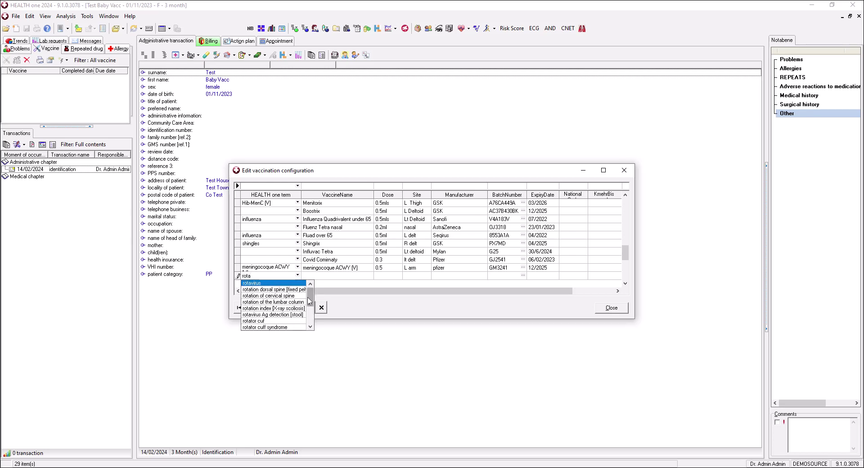
drag(310, 302, 316, 337)
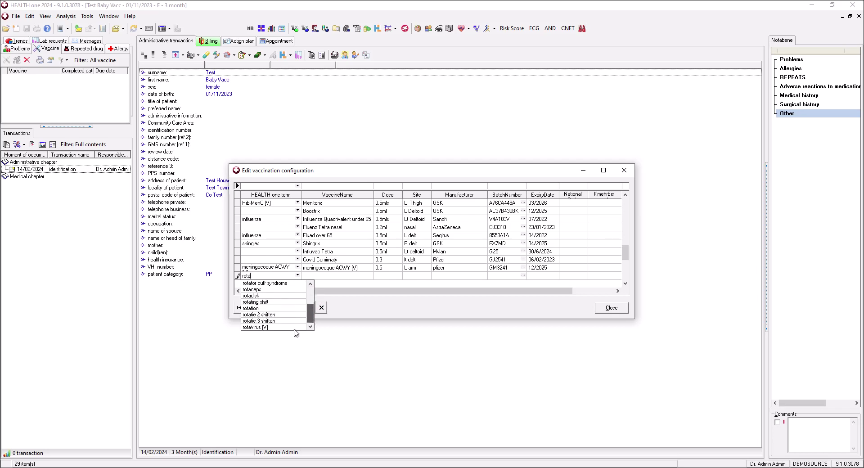
click(254, 327)
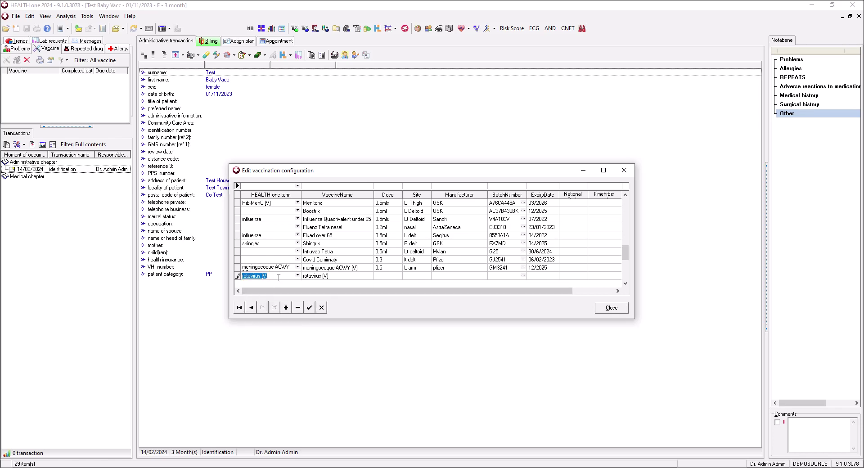
Set the new rotavirus entry's dose to 0.5ml, site to L Delt and manufacturer to GSK
click(333, 277)
click(377, 277)
text(0.5ml)
click(408, 277)
text(L Delt)
click(441, 276)
text(GSK)
key(BackSpace)
text(K)
Give the rotavirus entry batch number A45673 and expiry date 12/2025, save it and close the vaccination configuration
click(507, 276)
text(A45673)
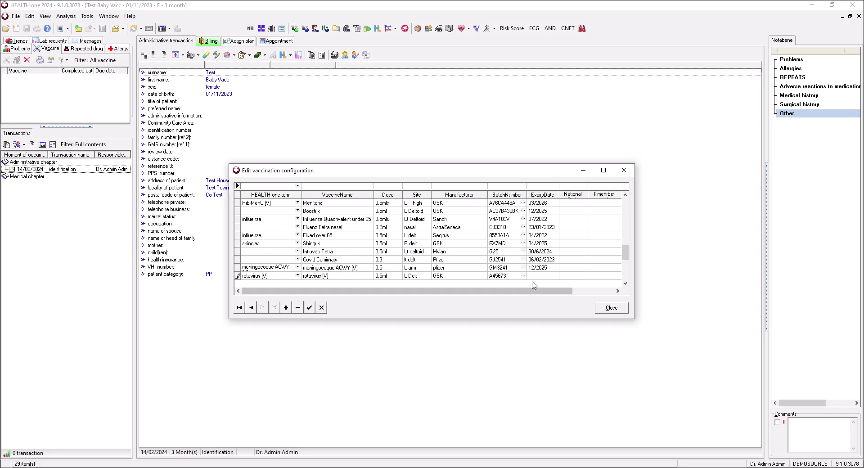
click(533, 276)
text(12)
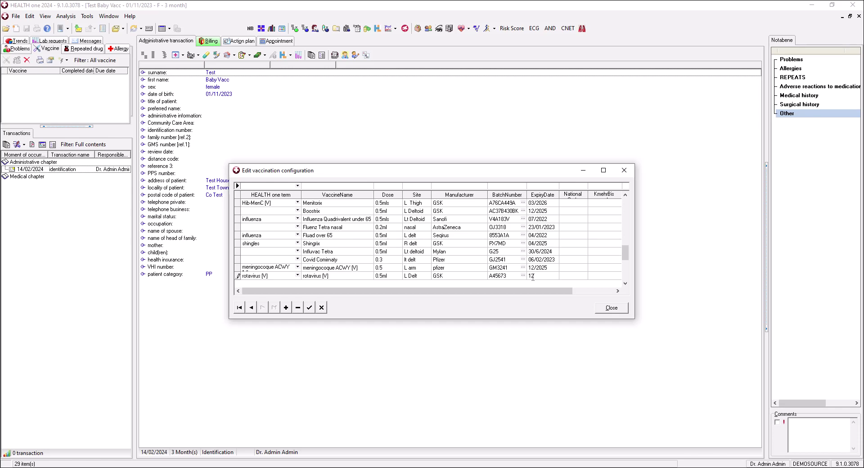
text(/2025)
click(237, 276)
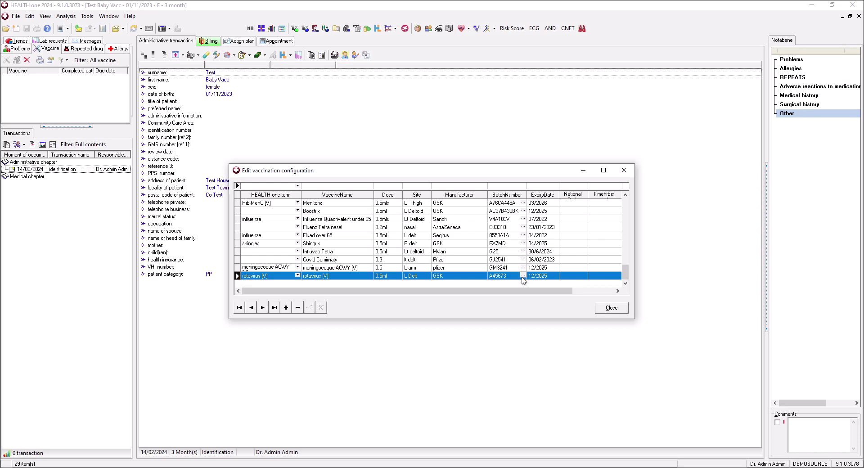
click(611, 308)
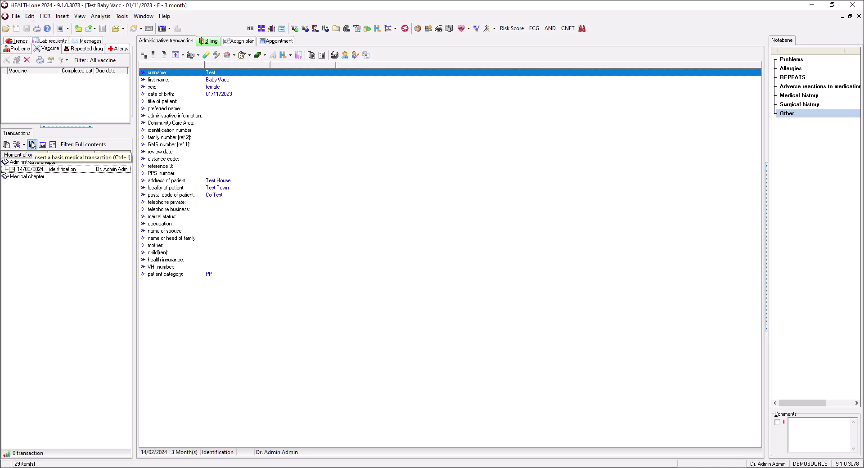
Insert a basic medical transaction in the patient's record and delete all its default items
click(32, 145)
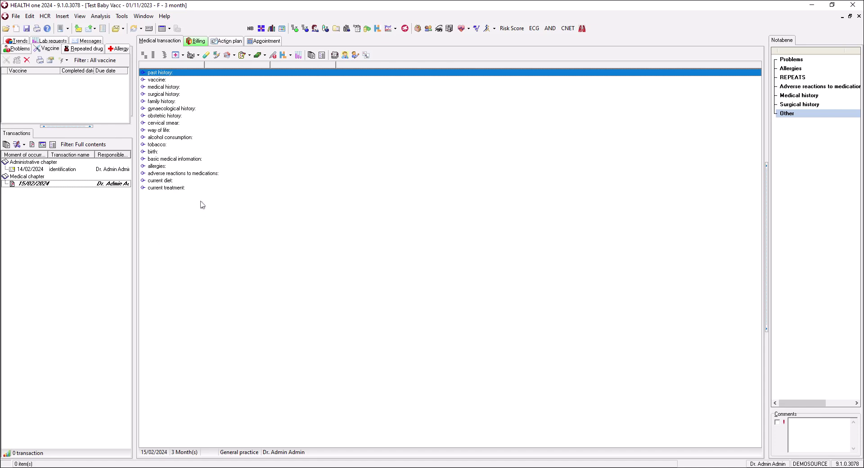
drag(202, 205, 159, 76)
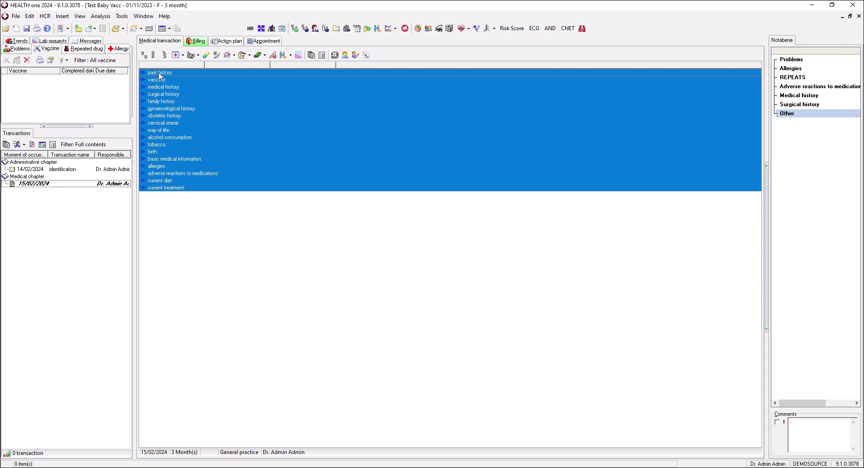
key(Delete)
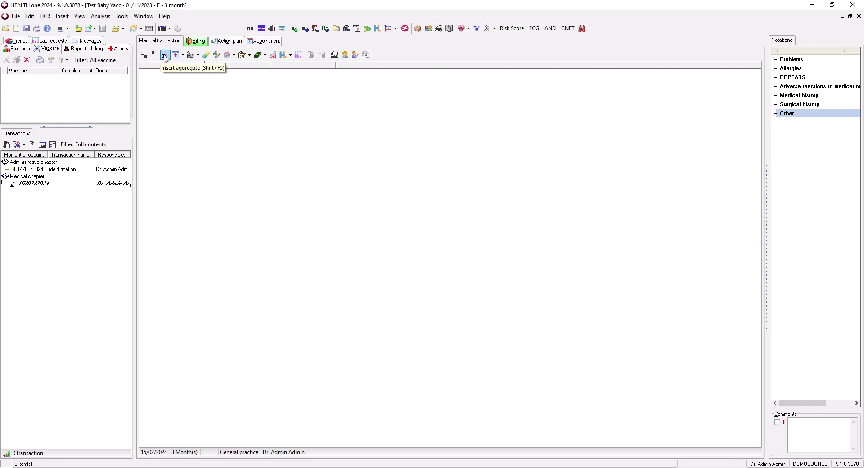
Insert the "vaccination schedule 2016" aggregate into the empty medical transaction
click(164, 56)
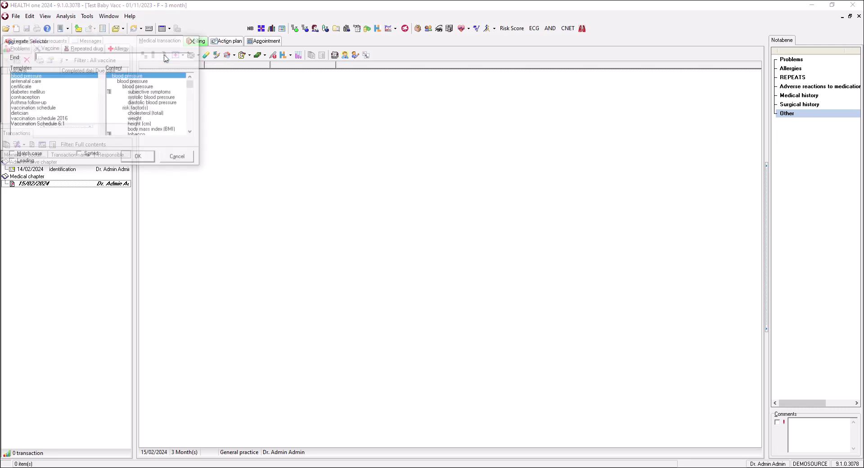
click(44, 119)
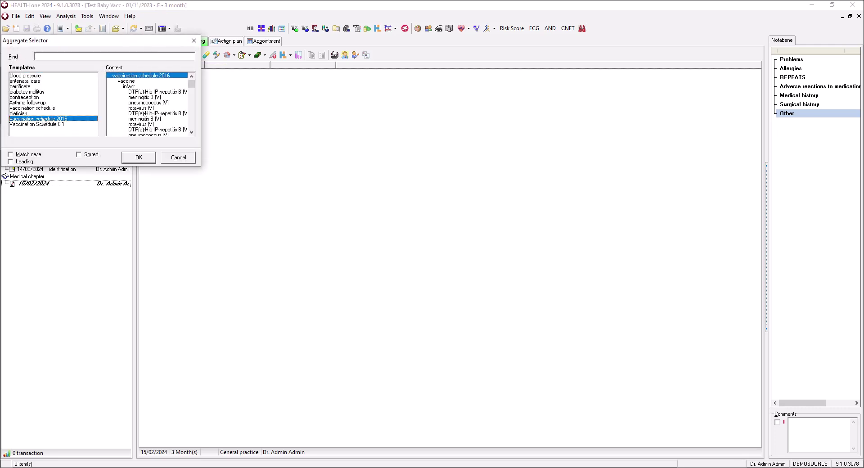
click(139, 157)
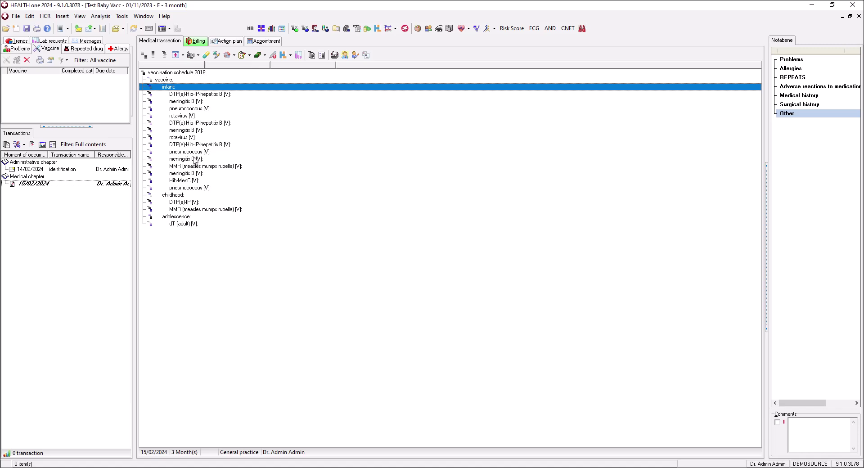
Apply the Vaccinations_2016 schedule to the vaccines from the patient's birthdate, excluding non working days
right_click(190, 138)
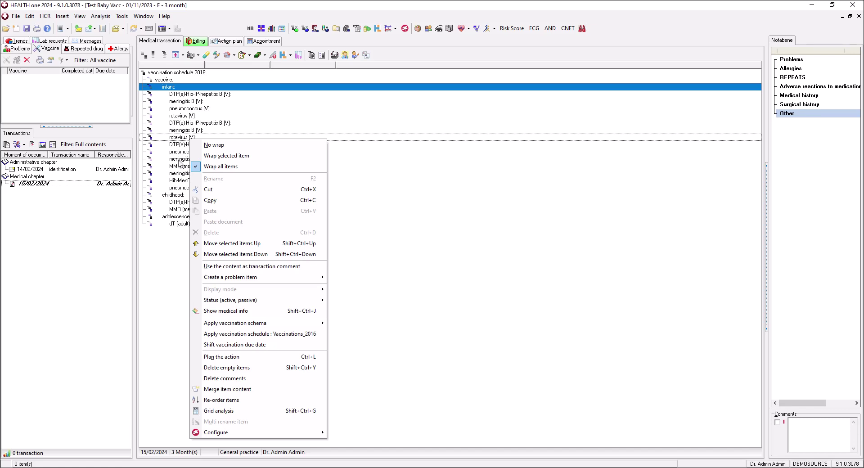
click(247, 336)
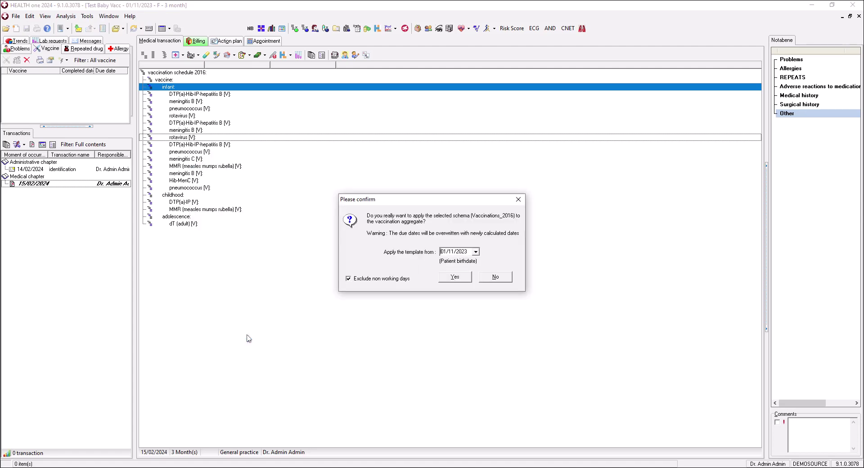
click(455, 277)
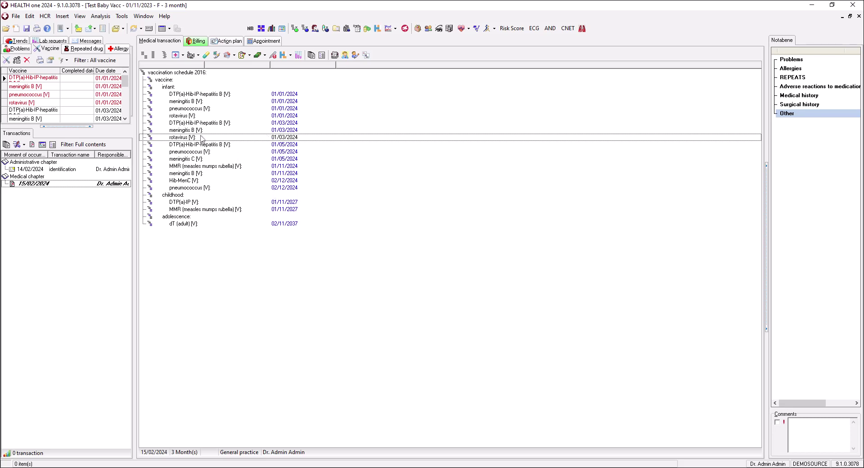
Insert a new contact transaction named vaccination in the patient's record, keeping the default responsible doctor and date
click(68, 183)
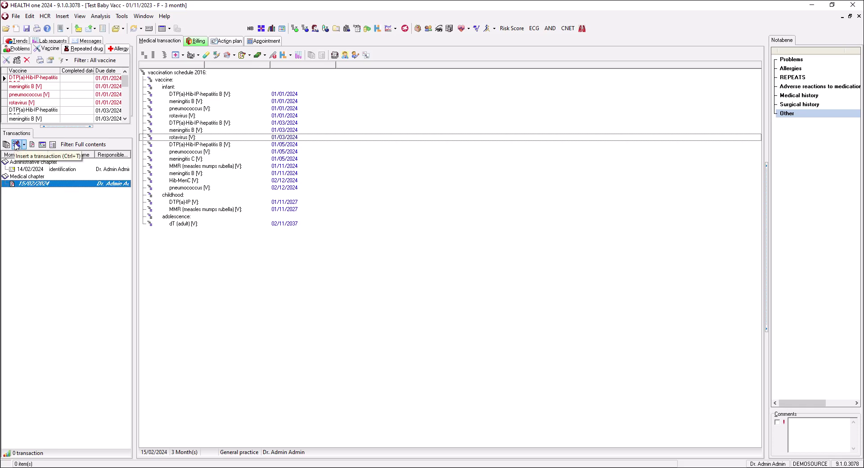
click(17, 145)
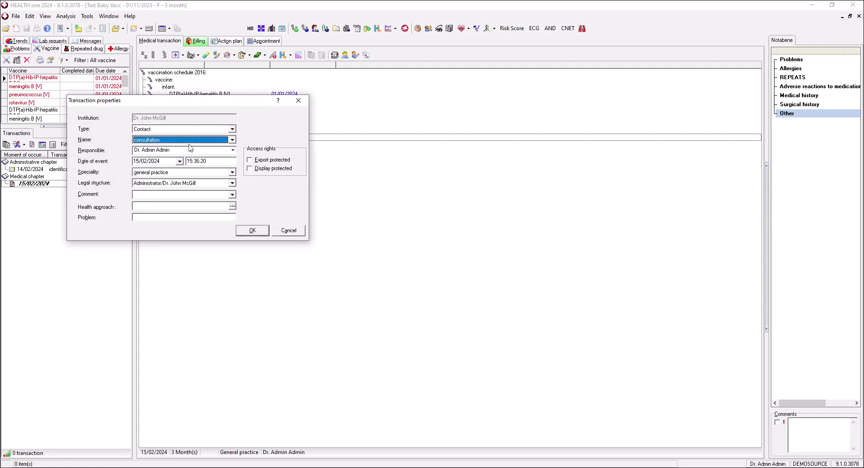
click(233, 150)
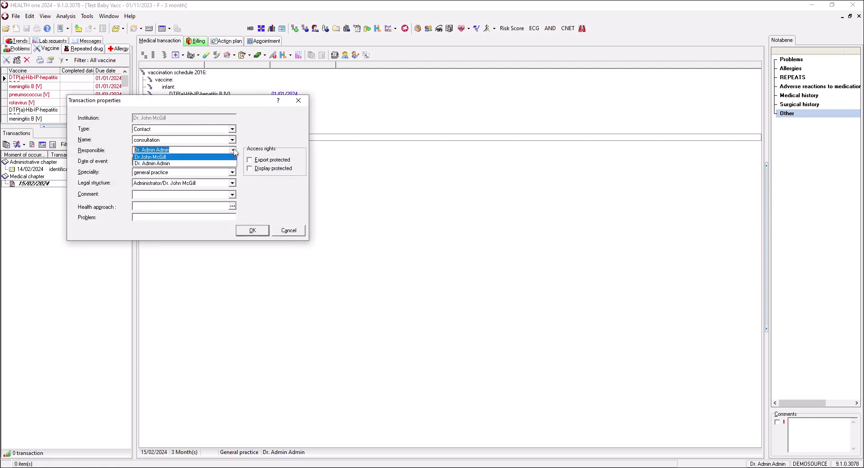
click(234, 150)
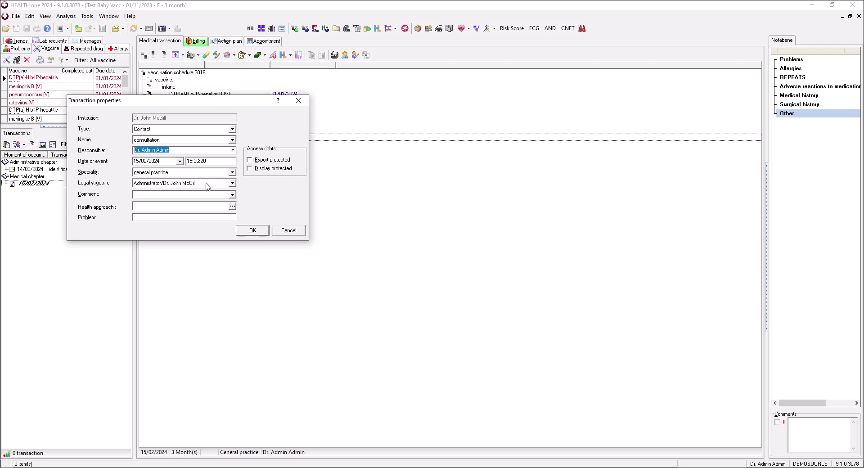
click(175, 142)
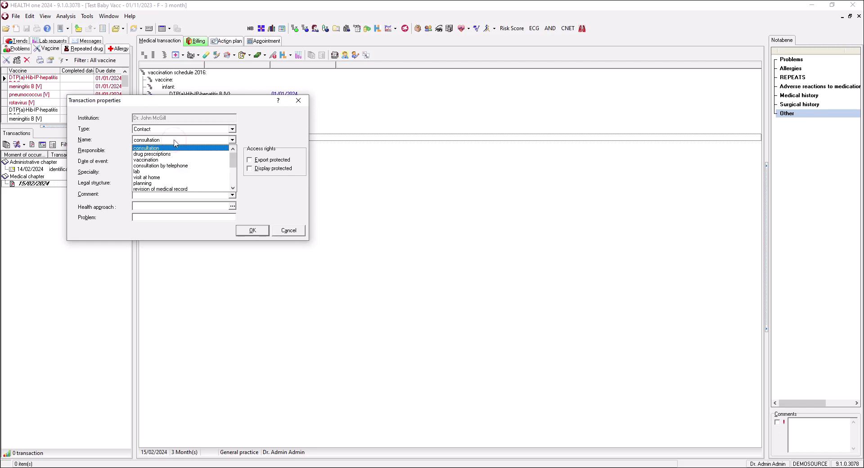
click(148, 161)
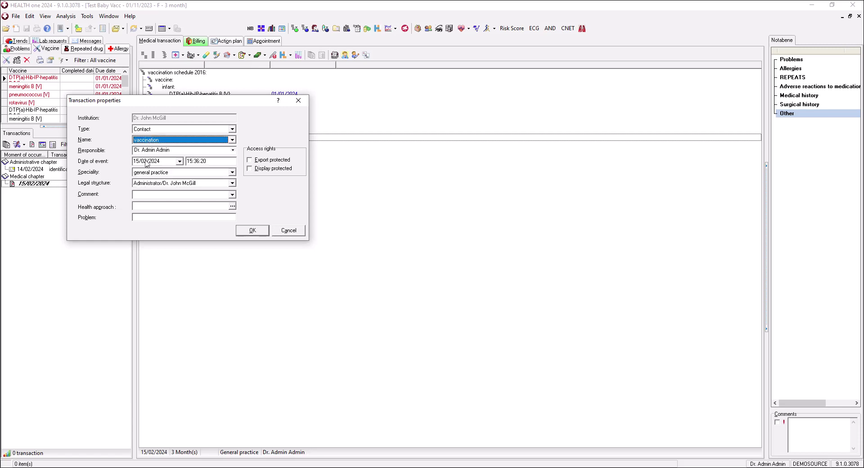
click(253, 231)
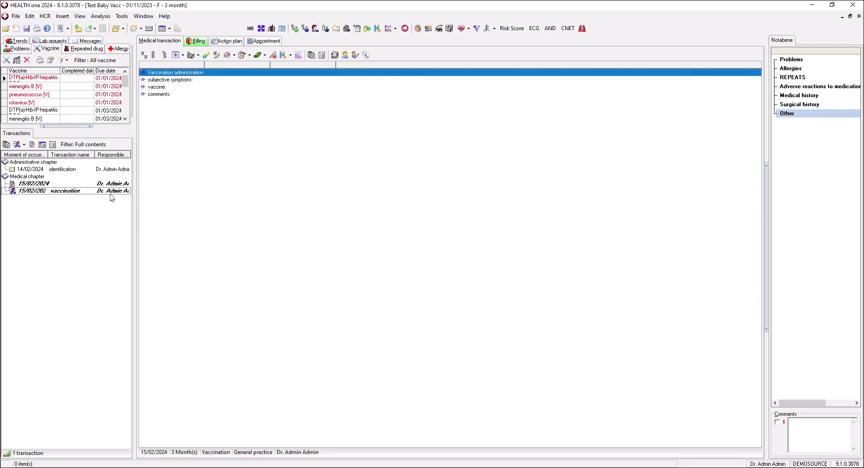
Delete all the default items from the new vaccination transaction
click(110, 191)
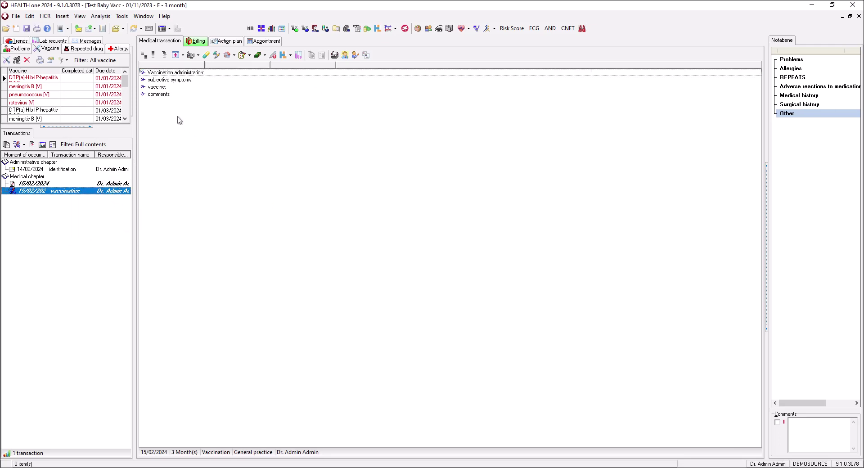
drag(173, 111, 172, 74)
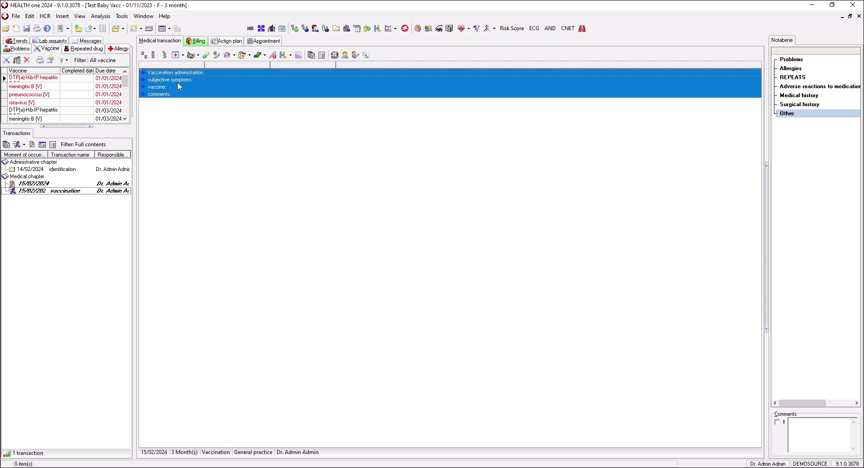
key(Delete)
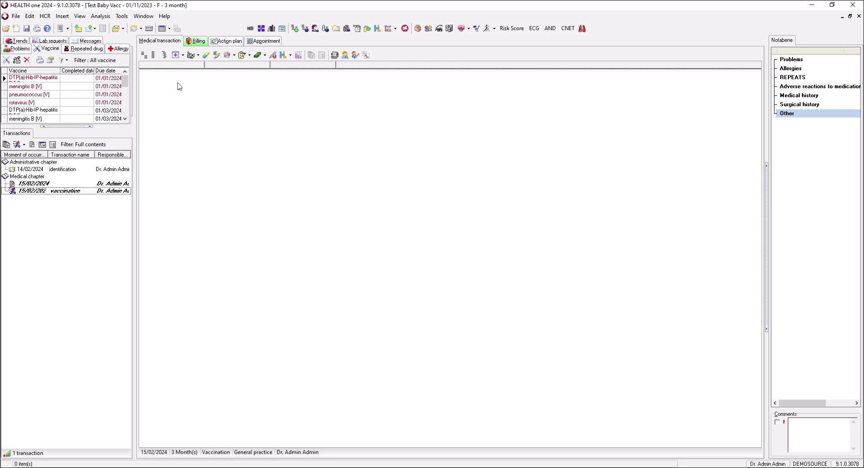
Find the "vaccine" item with the search text "vacc" and add it with blank details to the vaccination transaction
click(145, 55)
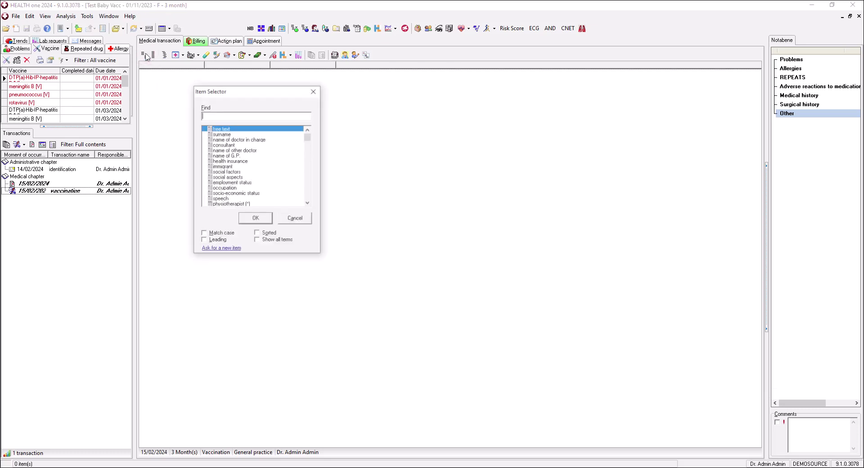
click(314, 91)
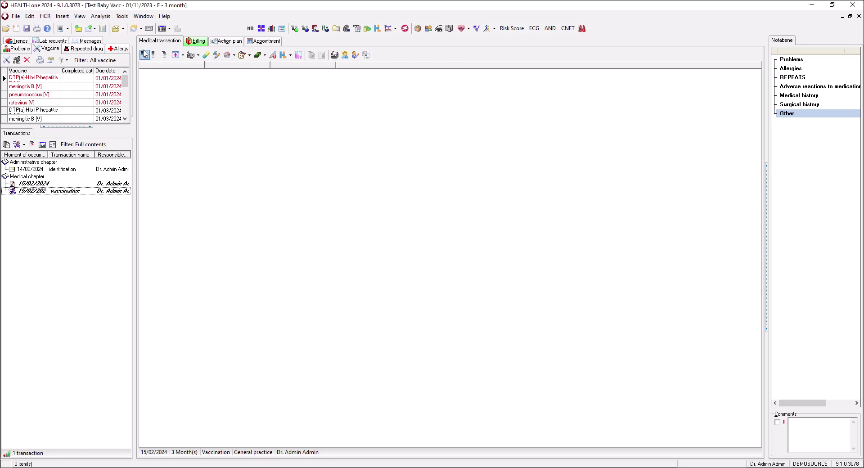
click(146, 55)
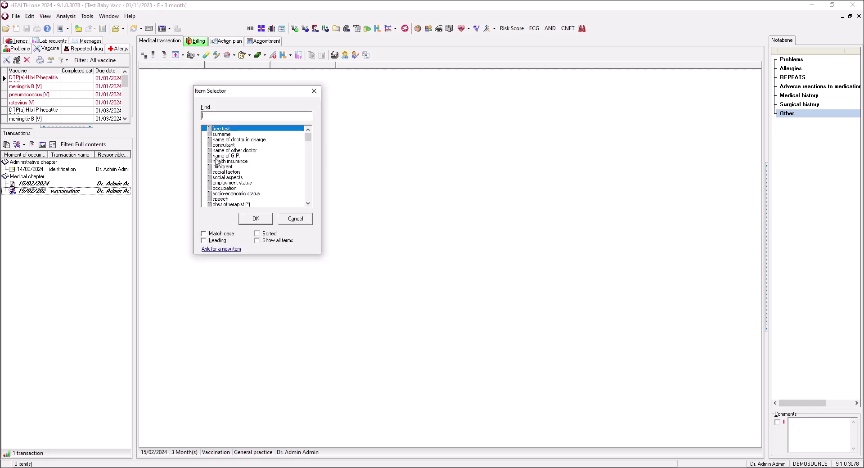
text(vacc)
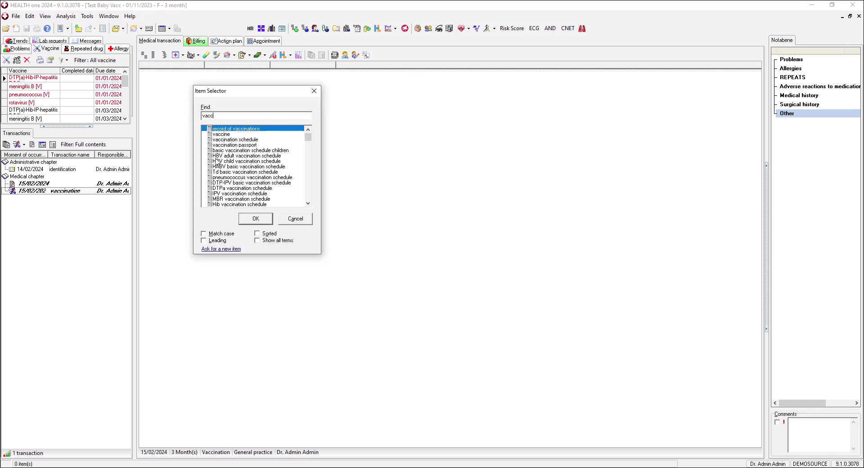
double_click(219, 135)
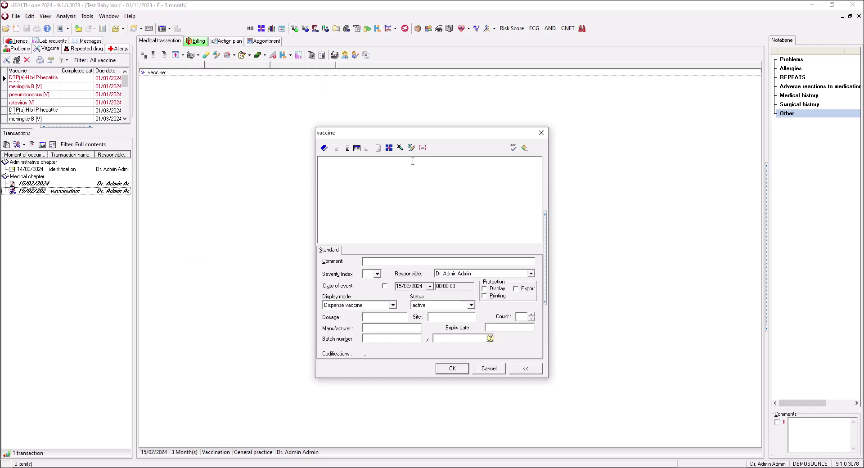
click(446, 371)
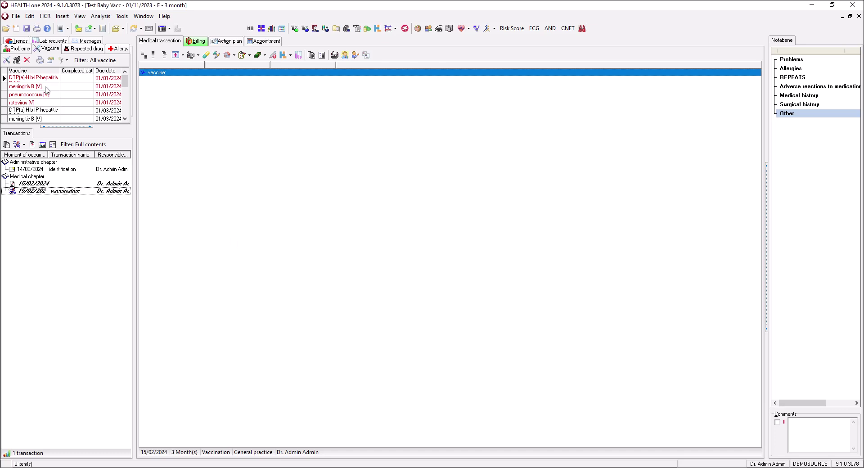
Dispense the meningitis B vaccine due 01/01/2024 as BEXSERO, using batch number A56783EE with expiry 12/2025
click(4, 87)
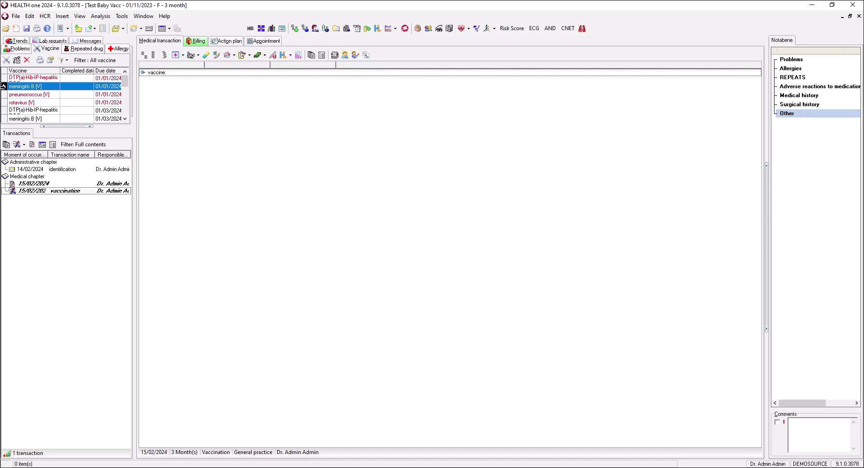
click(6, 60)
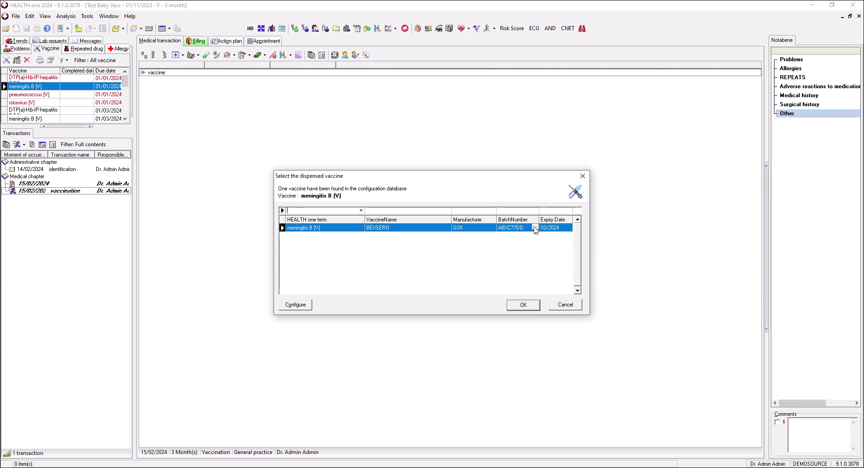
click(524, 306)
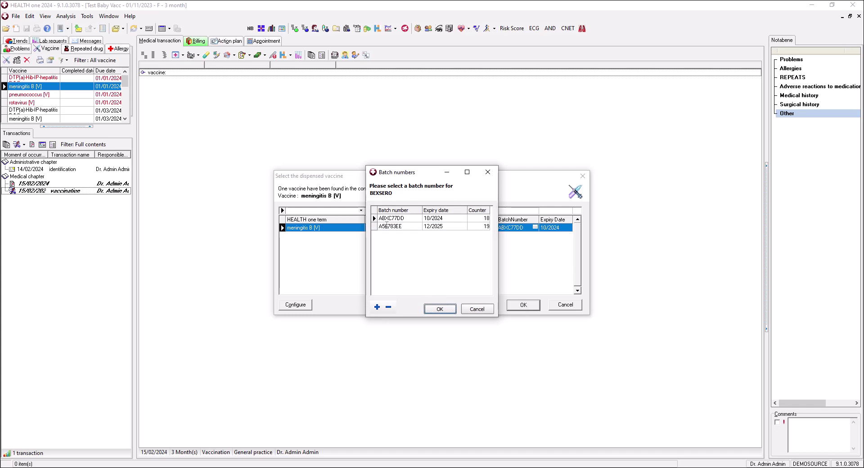
click(374, 228)
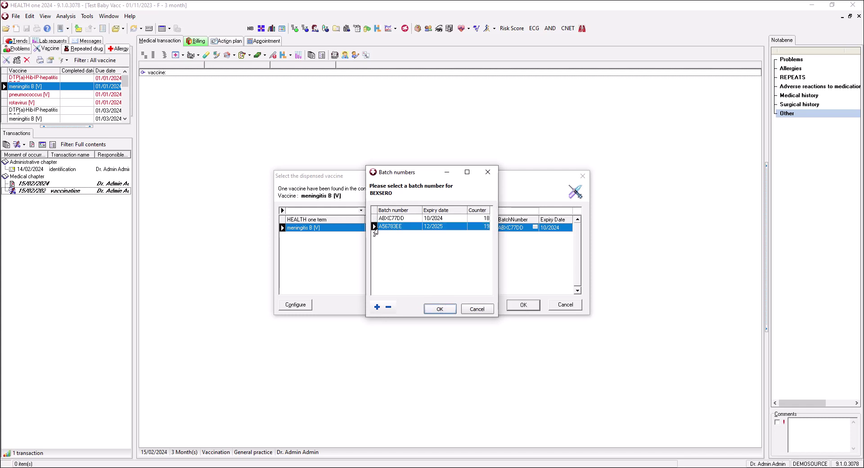
click(439, 309)
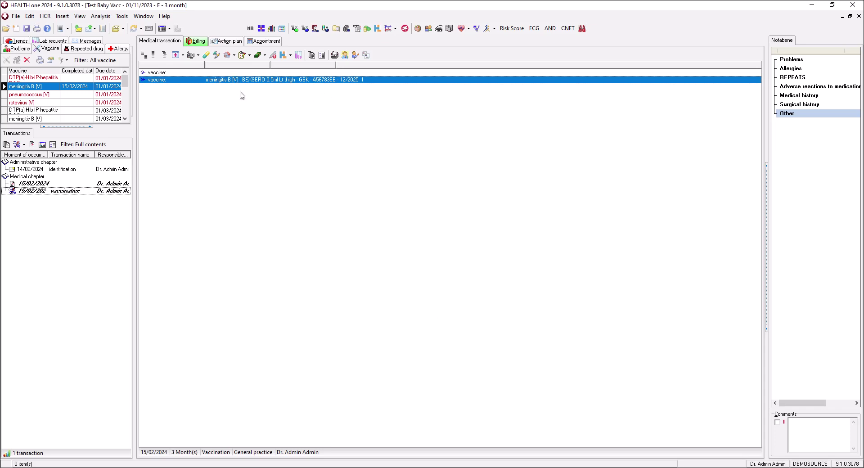
Dispense the pneumococcus vaccine due 01/01/2024 as PREVENAR from Wyeth, batch GD8459, with electronic claiming turned off
click(3, 94)
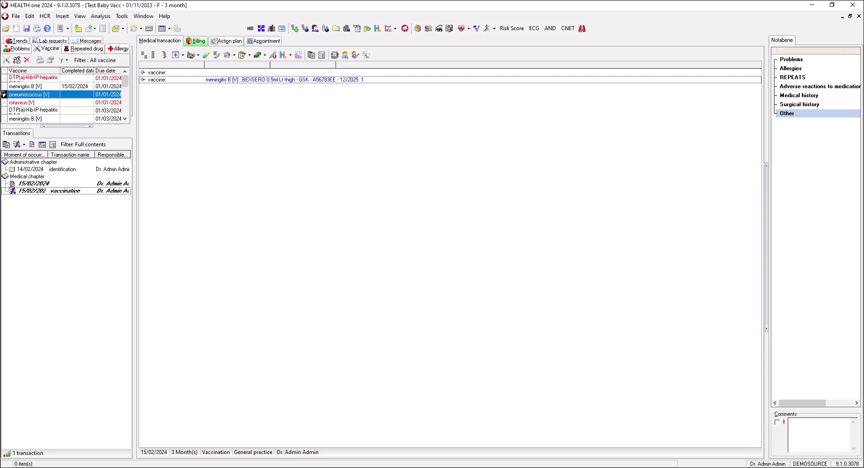
click(6, 61)
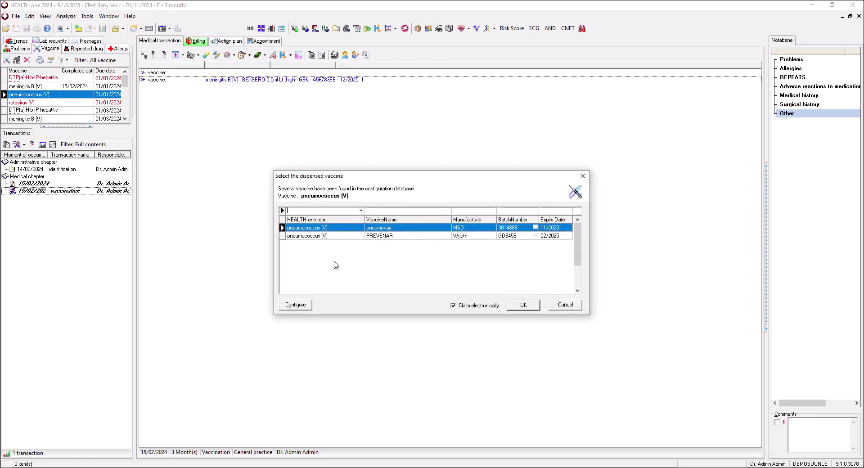
click(282, 236)
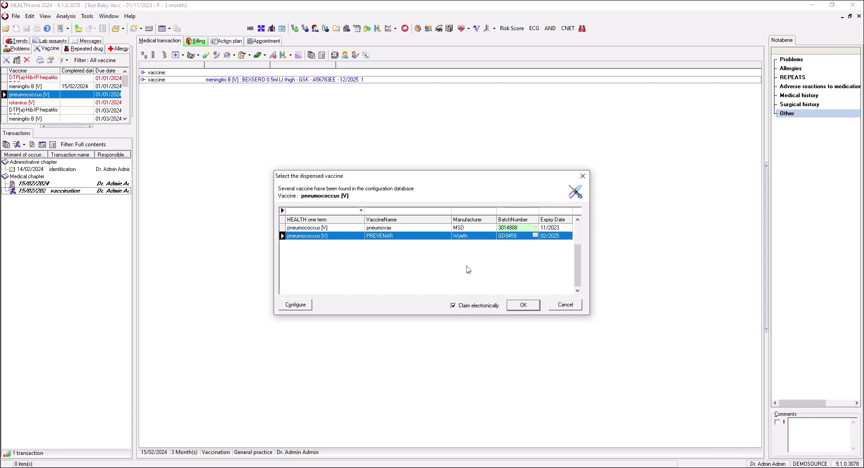
click(454, 306)
click(530, 306)
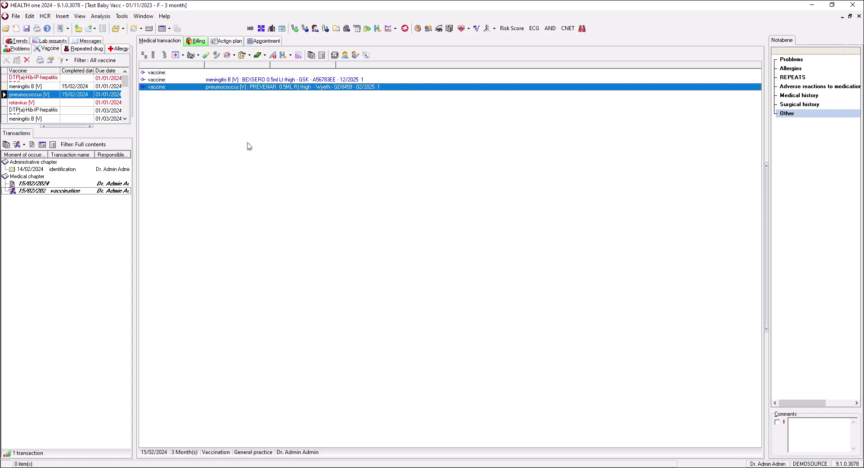
Record a refusal for the DTP(a)-Hib-IP-hepatitis B vaccine due 01/01/2024 and validate the vaccination transaction
click(3, 78)
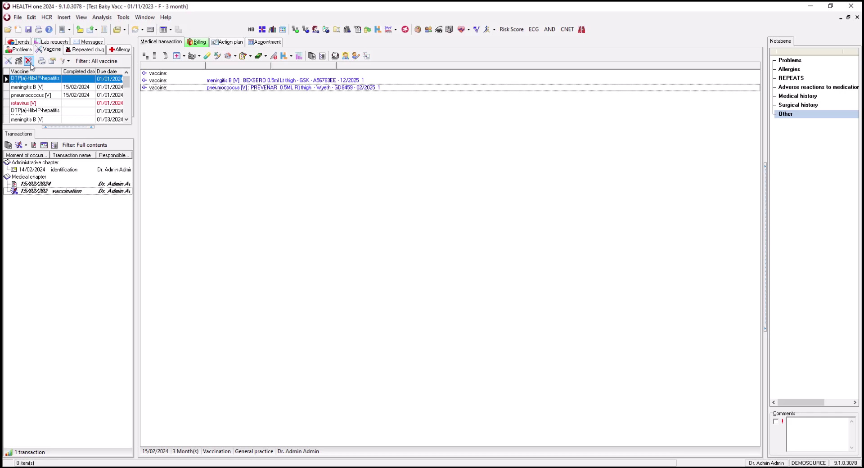
click(29, 60)
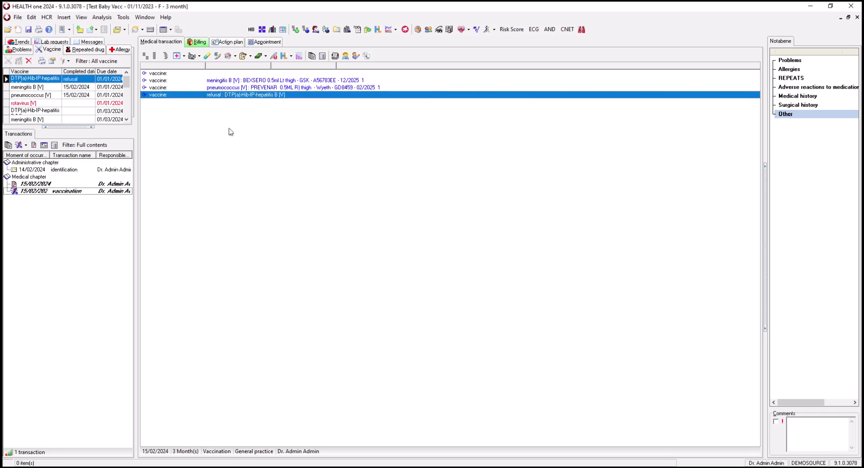
click(29, 30)
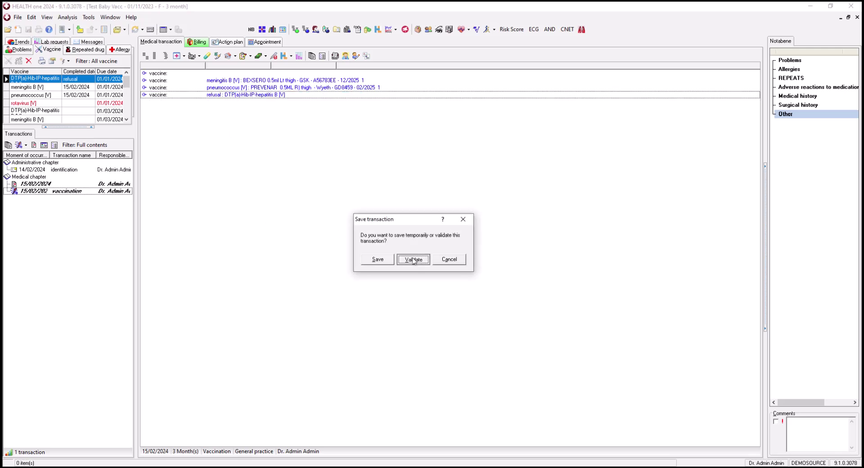
click(414, 260)
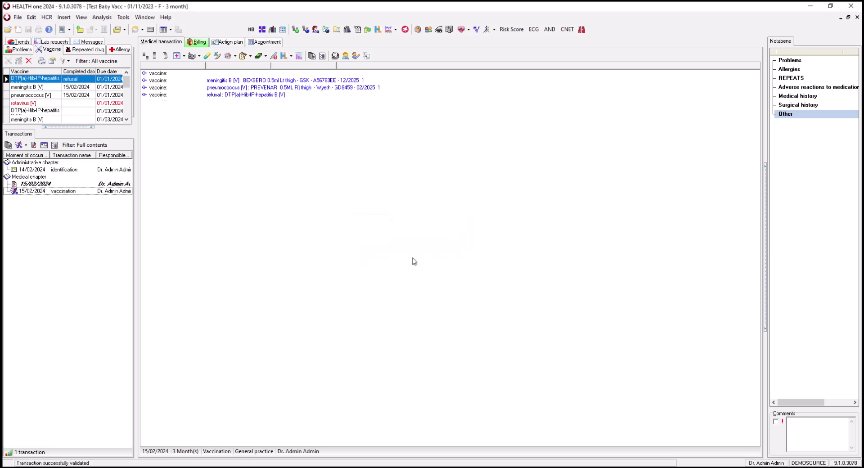
Review the completion dates of the meningitis B and pneumococcus entries in the vaccination schedule transaction
click(66, 185)
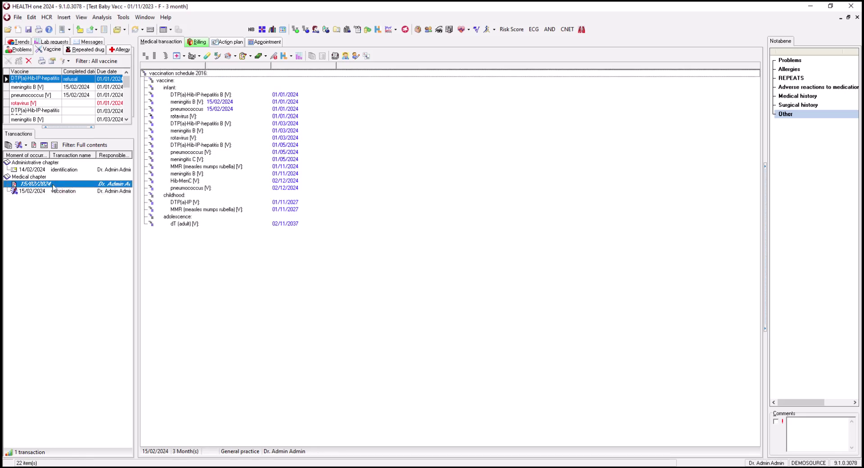
click(219, 111)
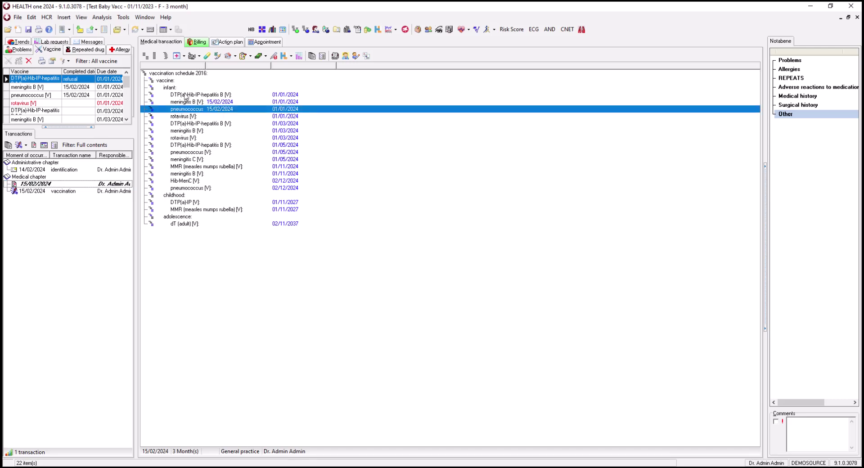
click(196, 104)
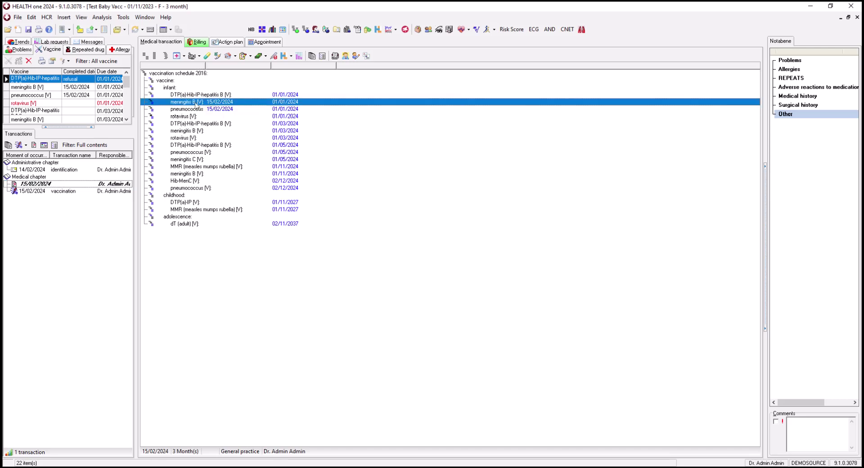
click(49, 185)
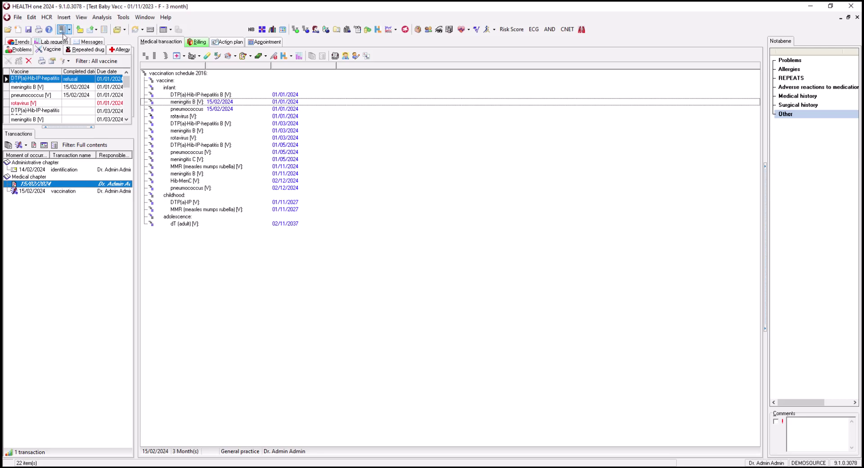
Run the Immunisation Consent Form.cvs template from the 15/02/2024 vaccination transaction
click(73, 193)
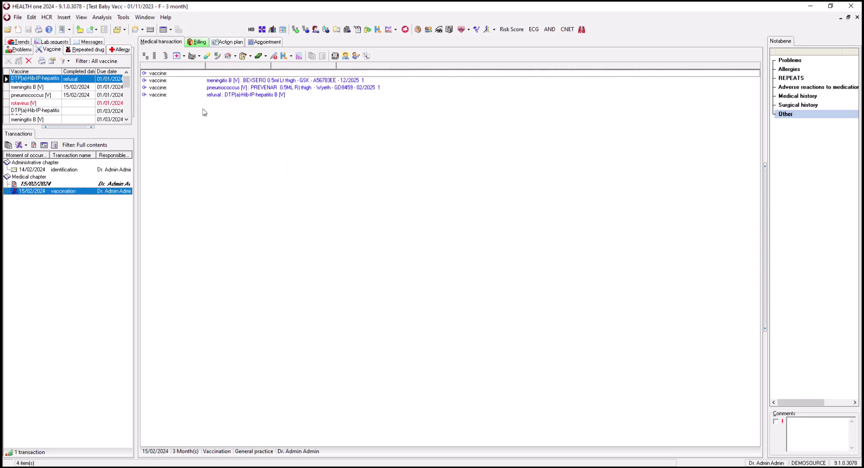
click(63, 30)
text(i)
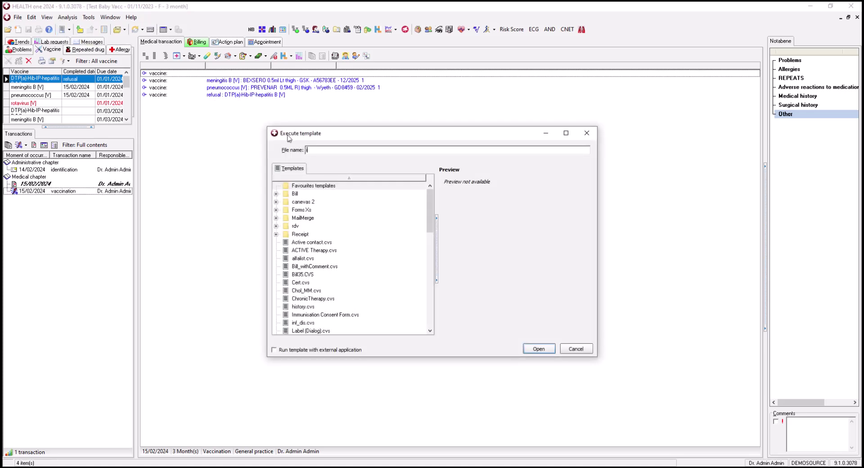
text(mm)
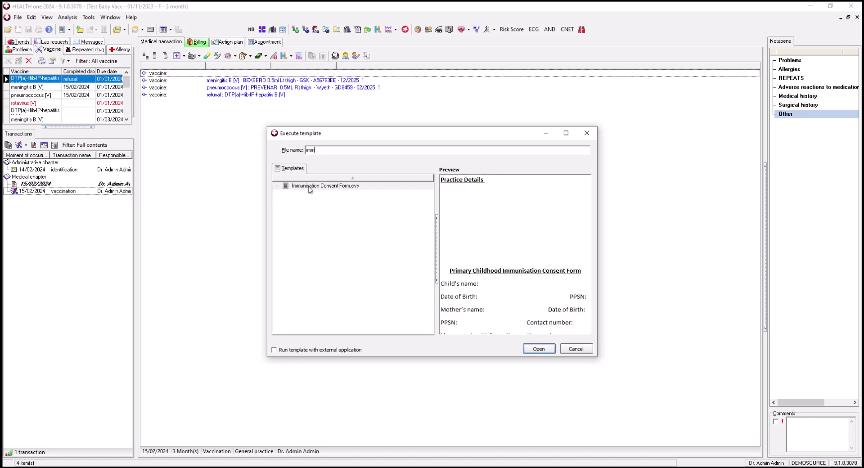
click(310, 189)
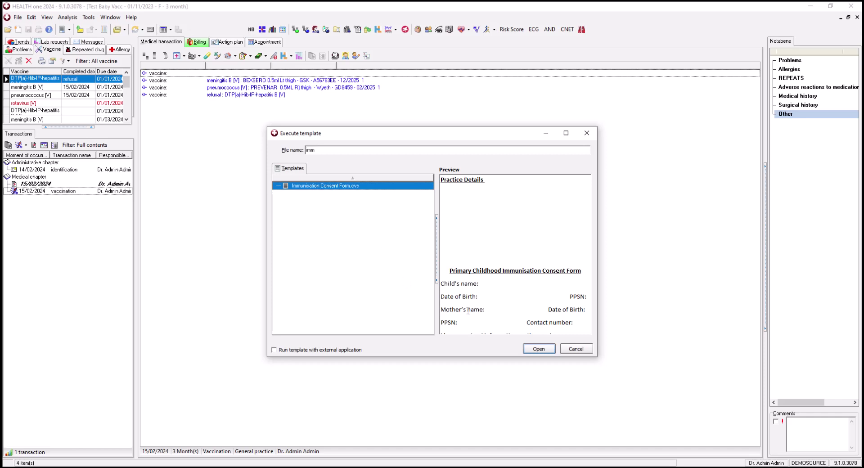
click(538, 348)
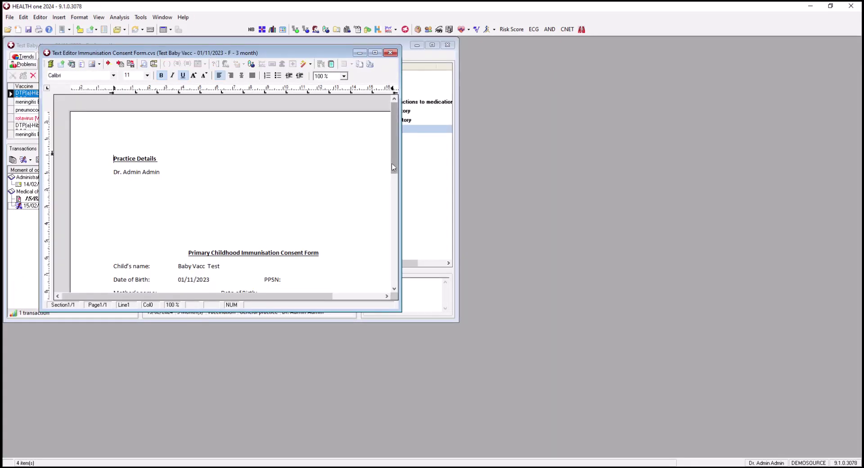
Review the generated consent form and archive it in the HCR as a multimedia object named Immunisation Consent Form.rtf
drag(392, 168, 395, 192)
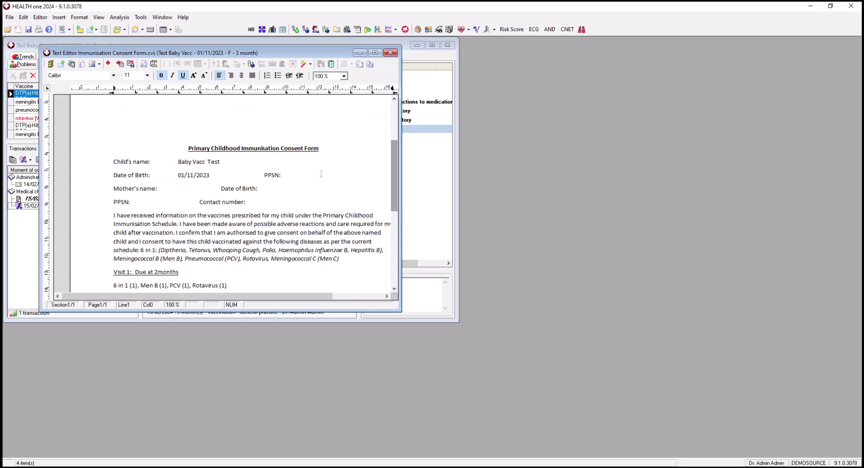
click(388, 53)
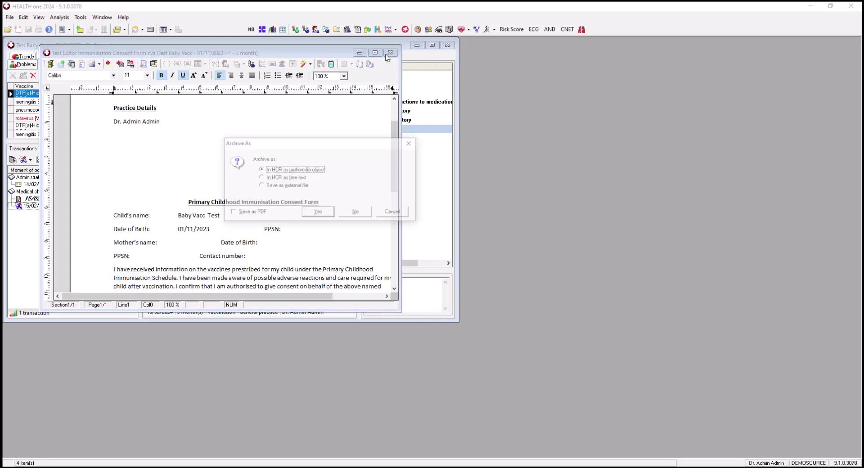
click(317, 212)
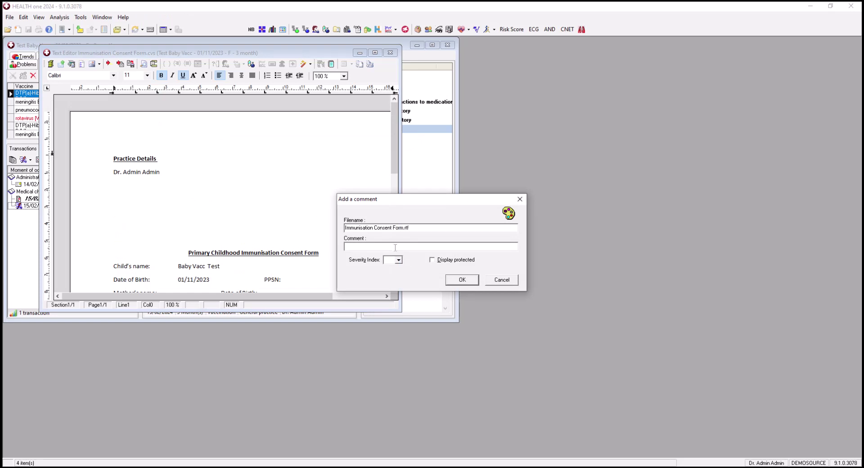
click(462, 279)
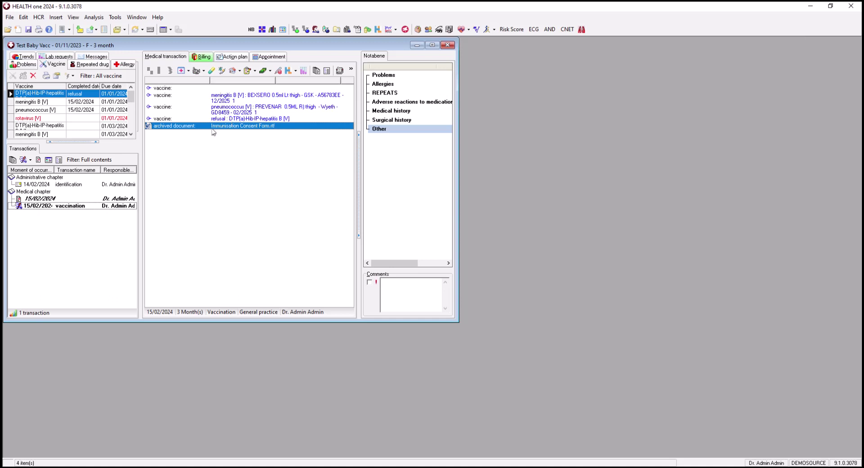
Add a comments item to the vaccination transaction with the text "gave vaccines today, refused DTP"
click(150, 71)
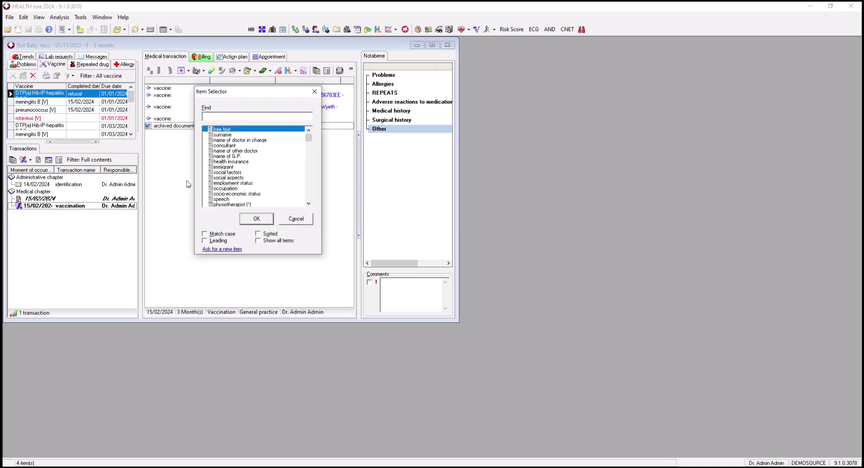
text(comm)
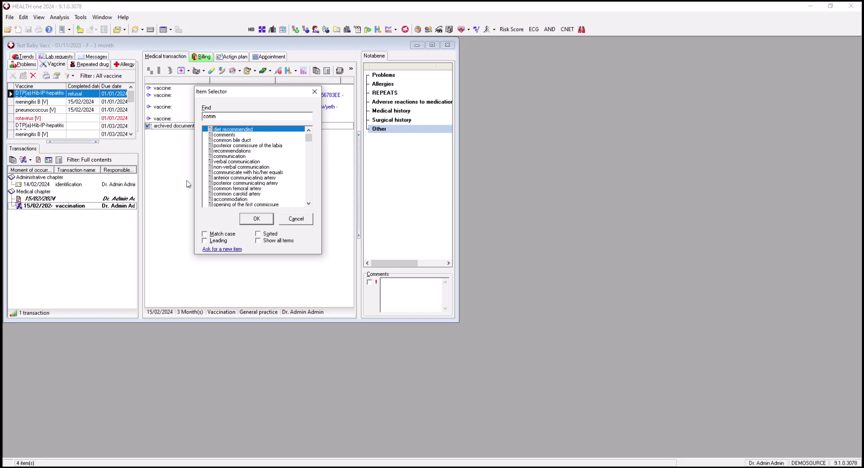
double_click(215, 135)
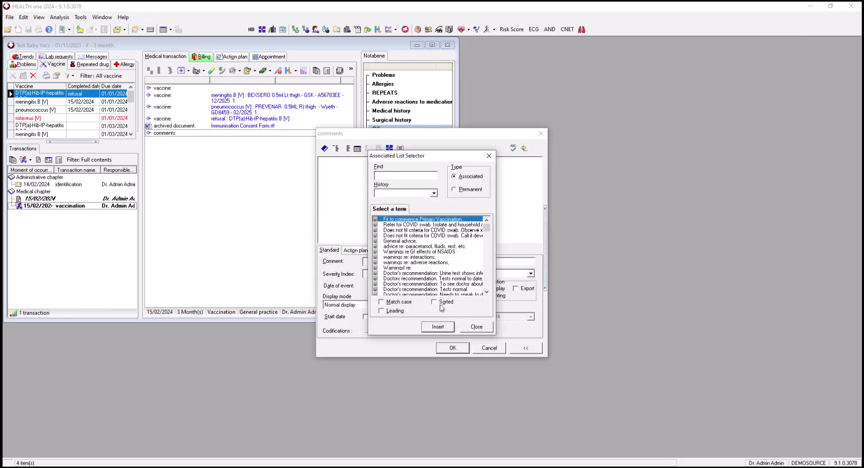
click(474, 329)
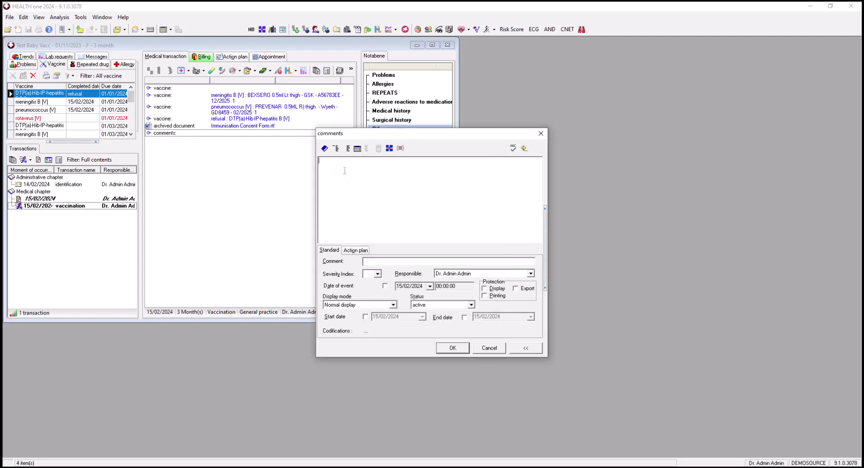
text(gave vaccines today, refused DTP)
click(453, 347)
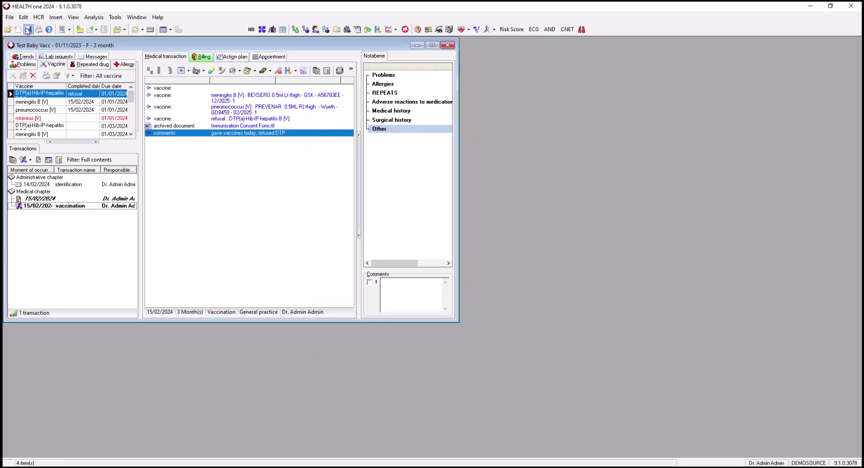
Validate the vaccination transaction and the vaccination schedule transaction dated 15/02/2024
click(28, 29)
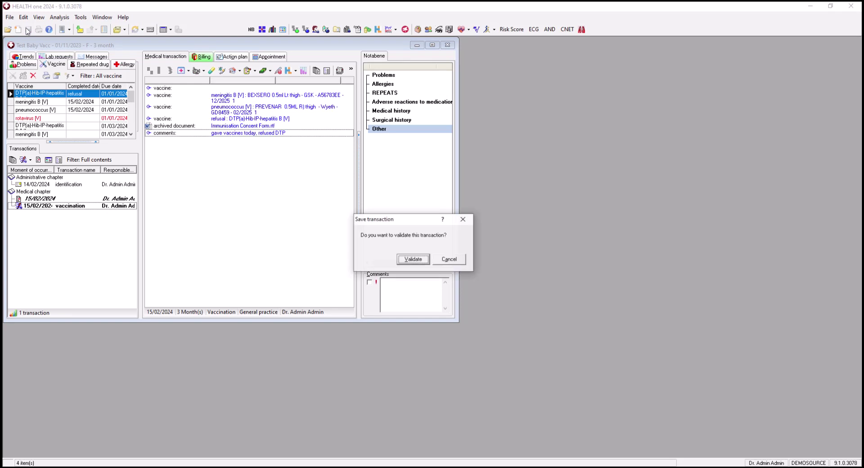
click(420, 259)
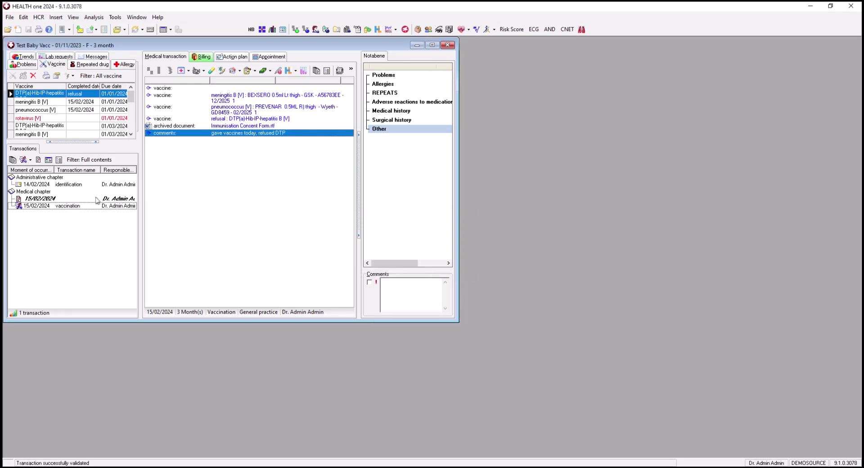
click(98, 200)
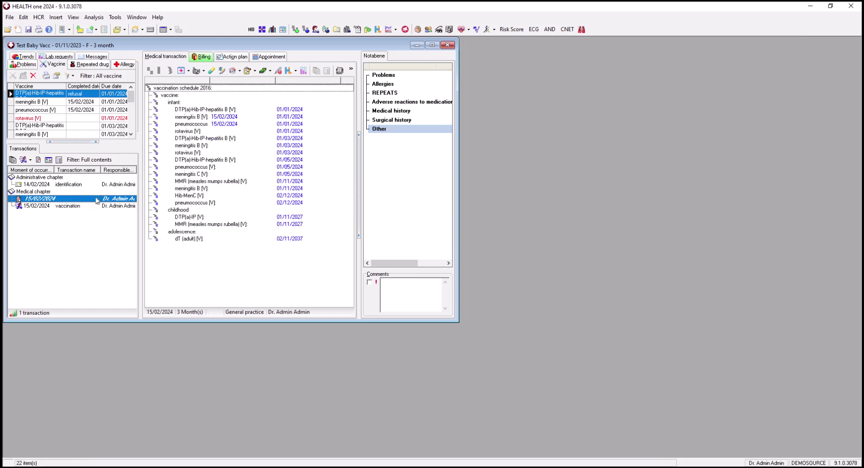
click(28, 29)
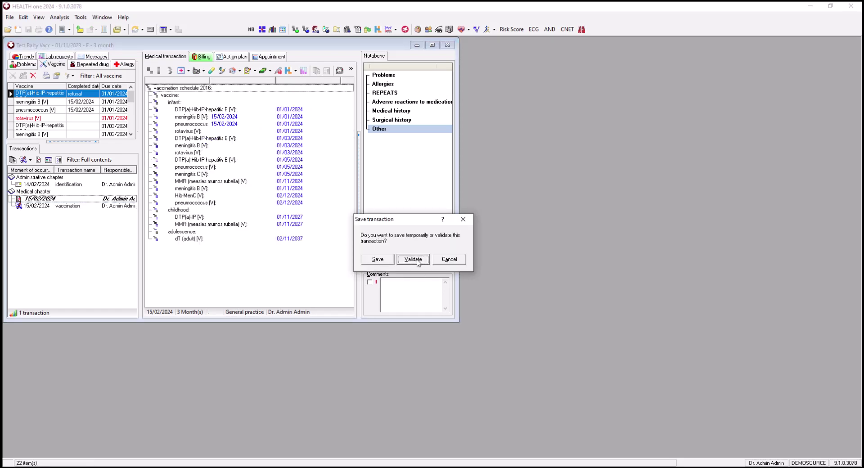
click(413, 260)
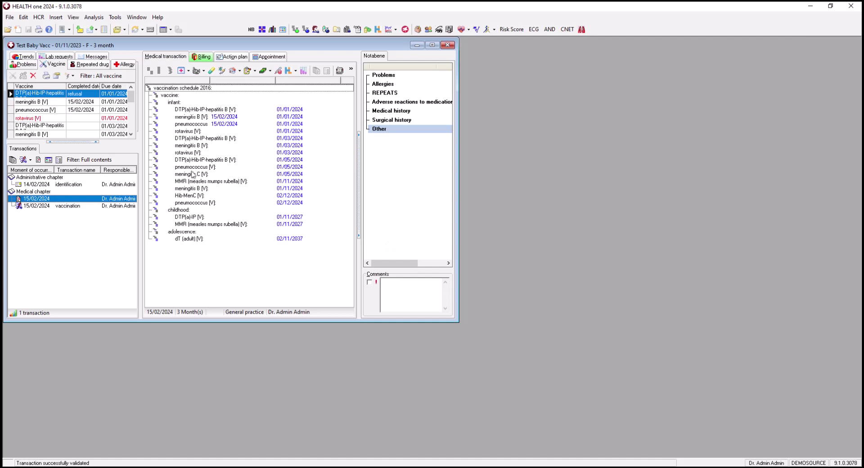
Review the configured vaccines down to the Shingrix entry in the vaccination configuration, and close it
click(57, 77)
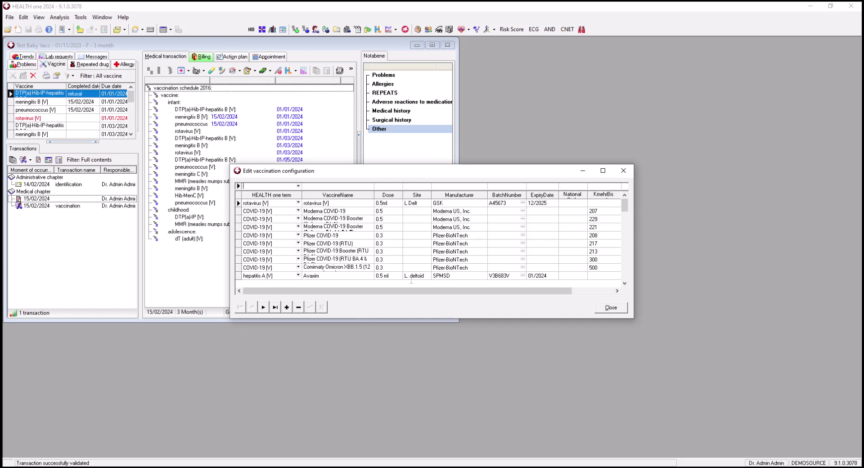
click(625, 208)
drag(625, 208, 635, 260)
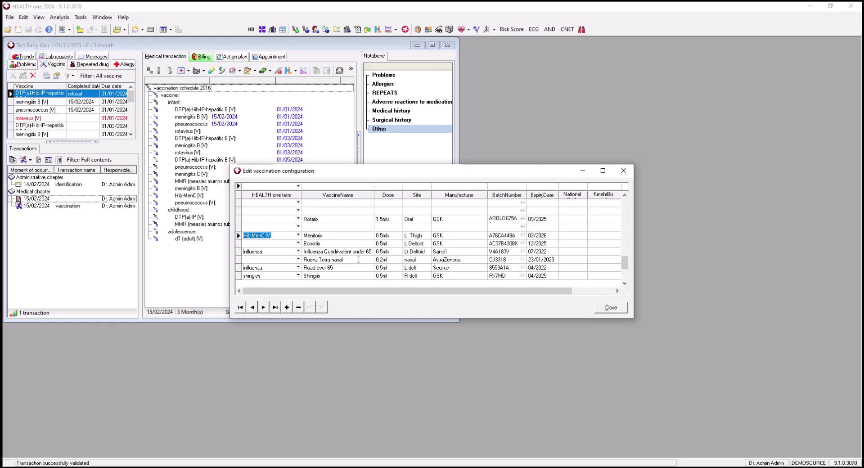
click(322, 276)
click(610, 308)
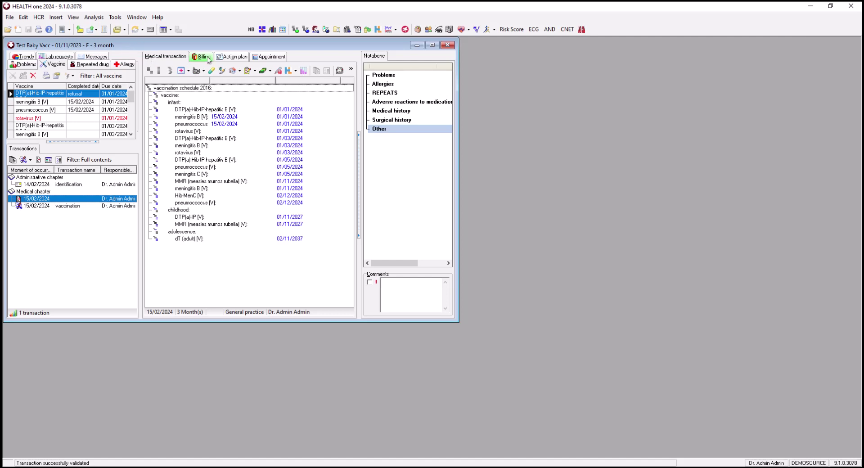
Close the patient record and execute the Vaccination returns (HSE) population analysis, filtering by month for month 2 of 2024
click(447, 46)
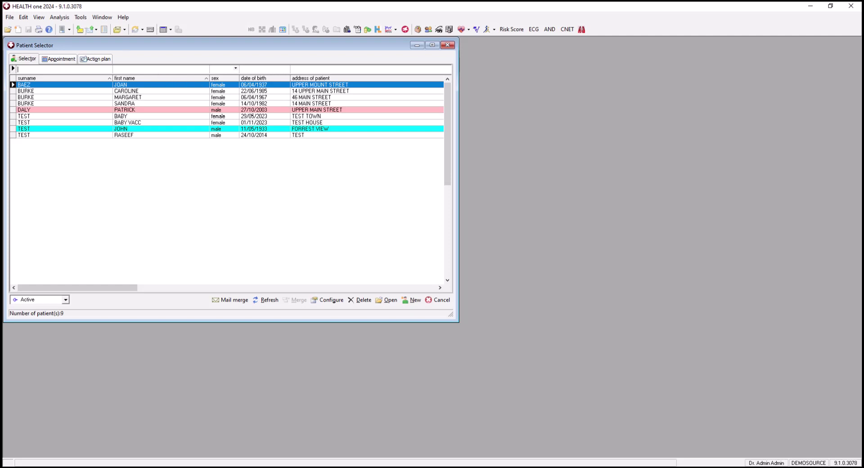
click(59, 18)
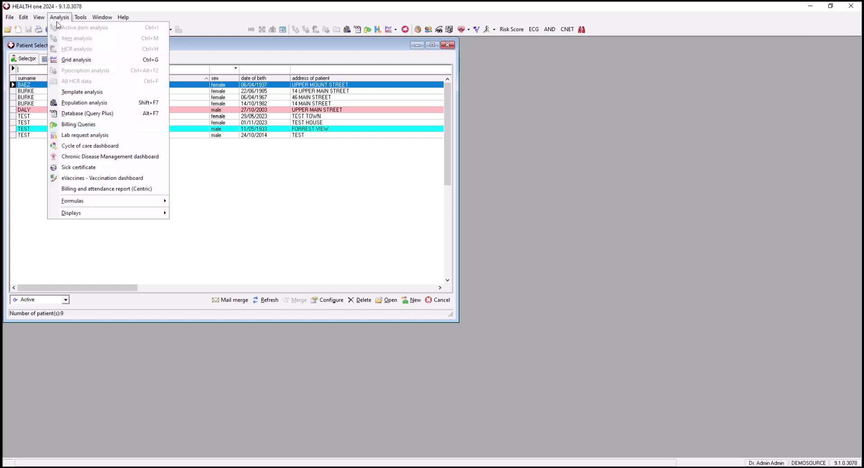
click(70, 103)
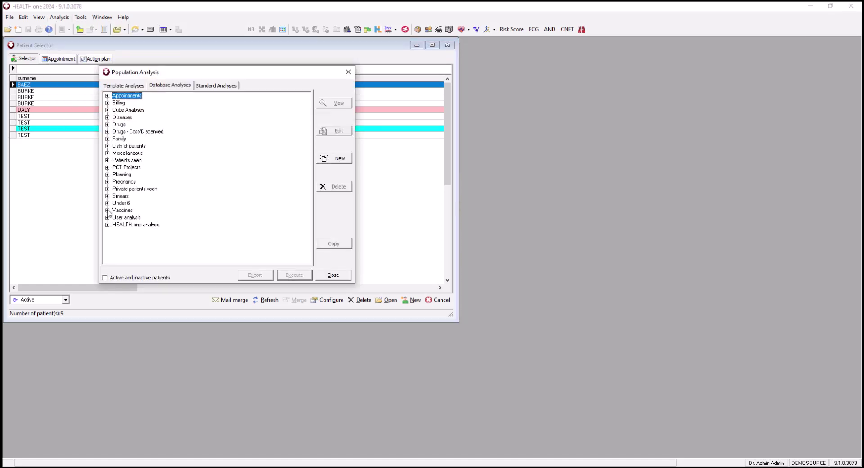
click(108, 211)
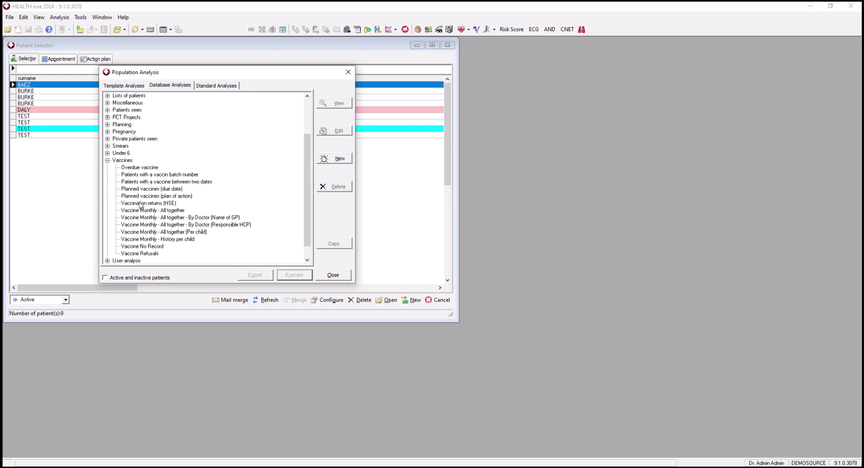
click(141, 203)
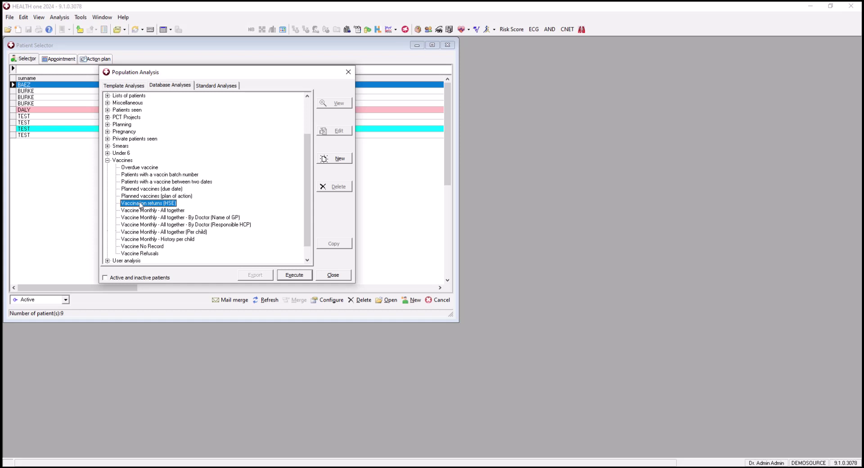
click(293, 275)
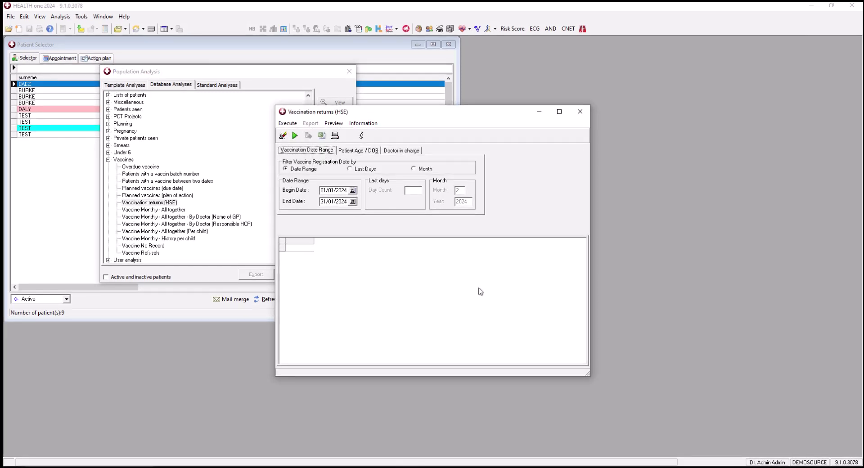
click(414, 169)
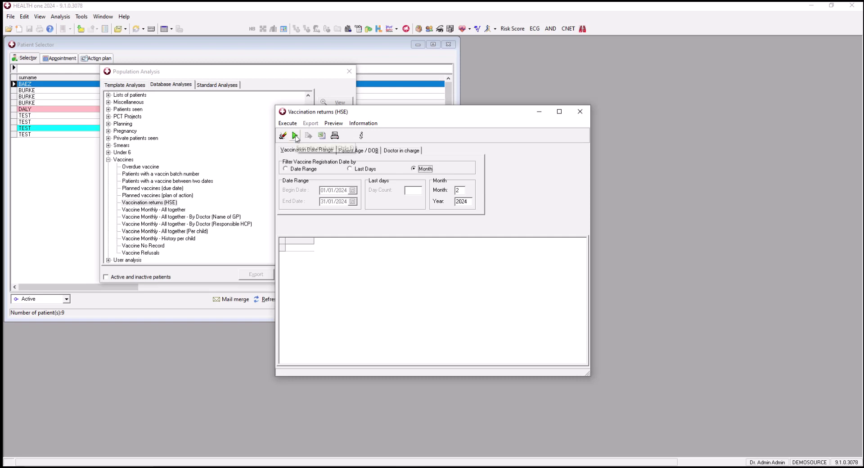
click(295, 136)
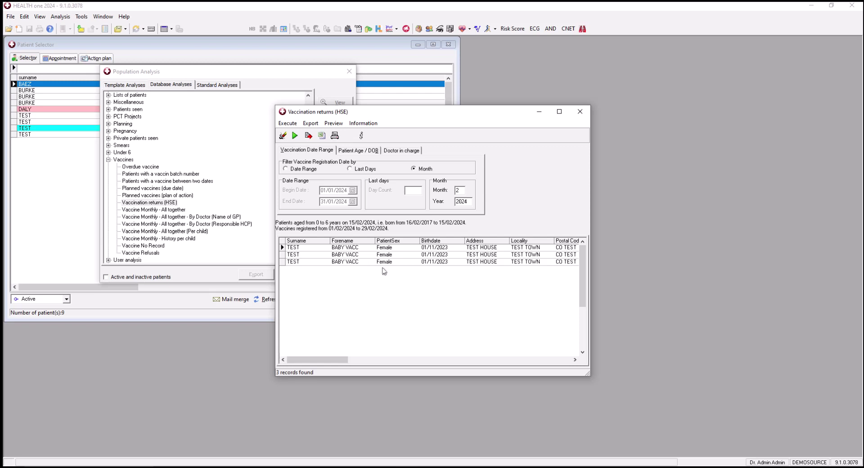
Examine the print preview of the vaccination returns, and close the preview and the analysis windows
click(335, 137)
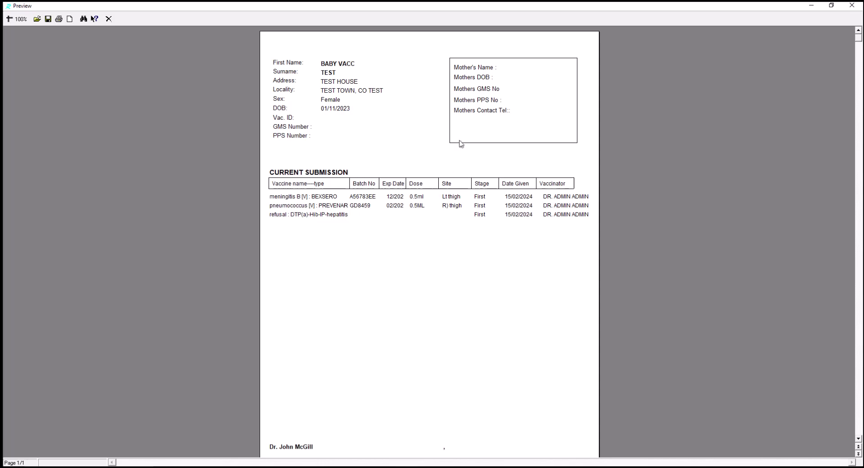
click(108, 19)
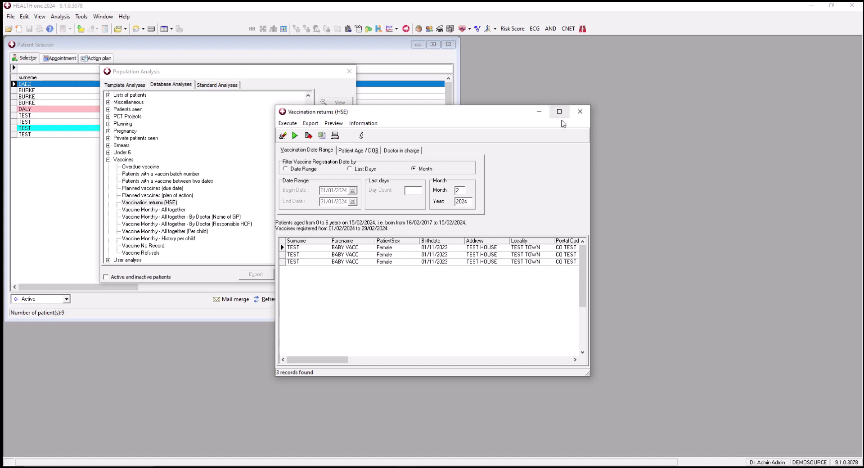
click(580, 111)
click(349, 72)
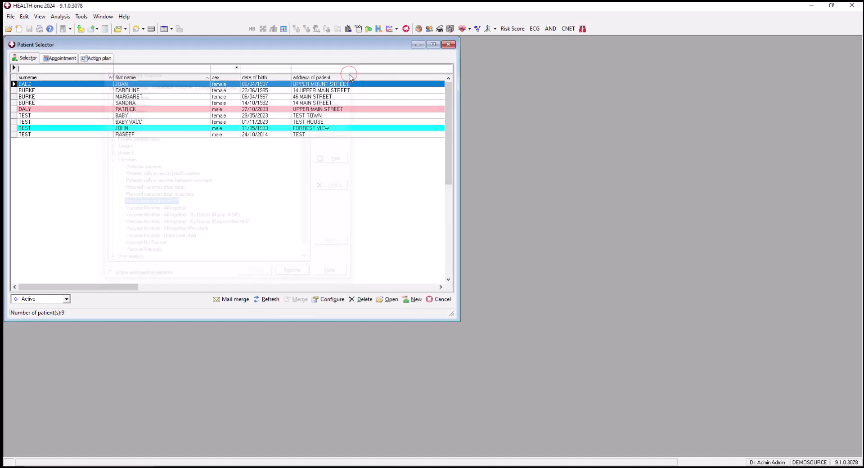
Reopen the vaccinated baby's patient record and display its identification transaction
double_click(207, 122)
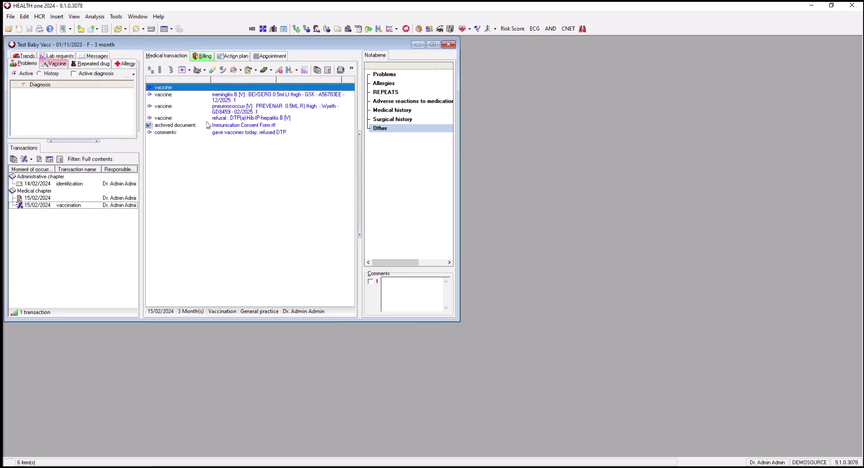
click(72, 183)
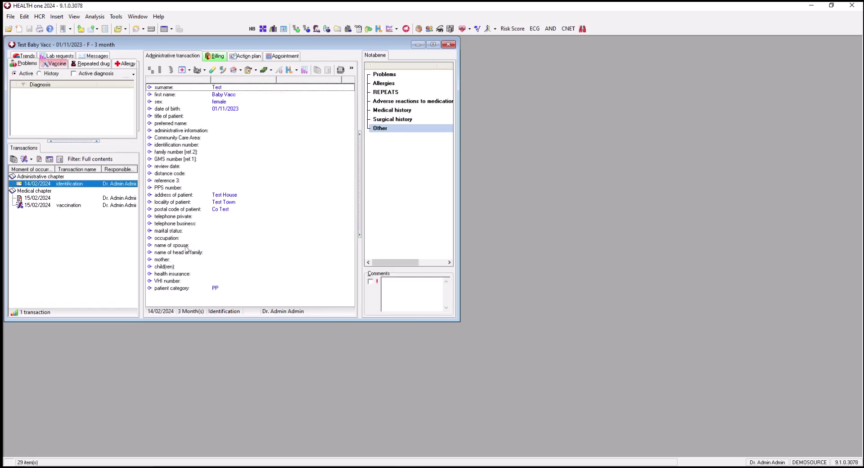
Add a mother's name item to the identification transaction and enter the mother's full name
click(151, 71)
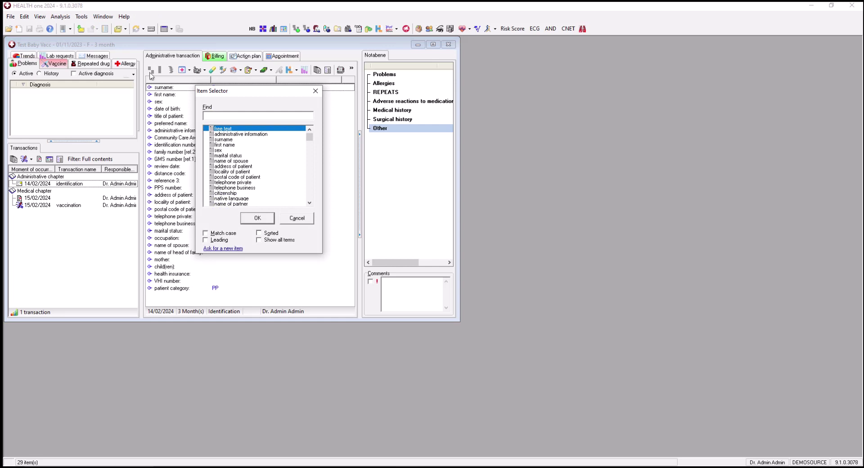
text(mothe)
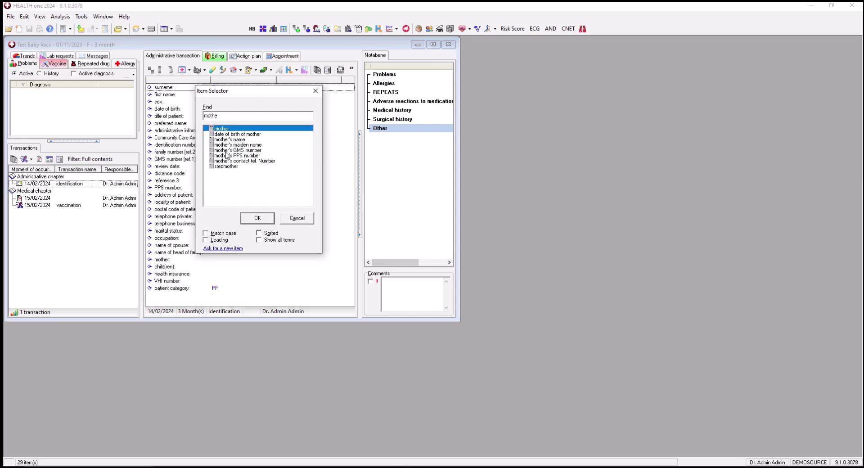
double_click(218, 140)
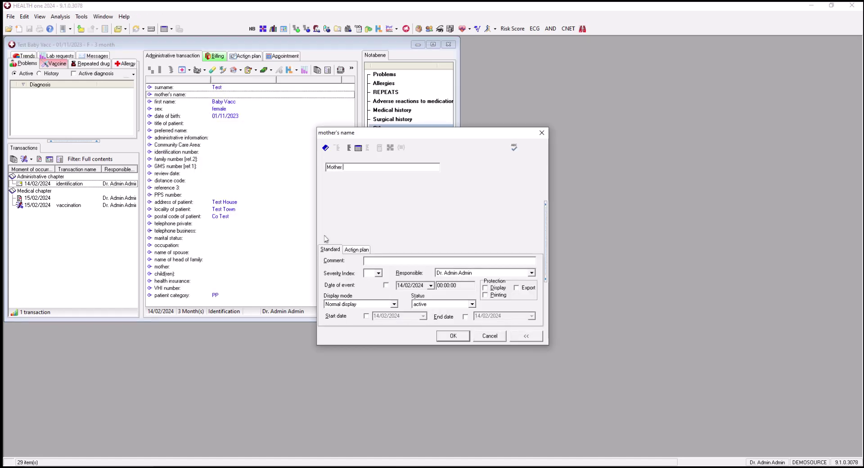
click(455, 338)
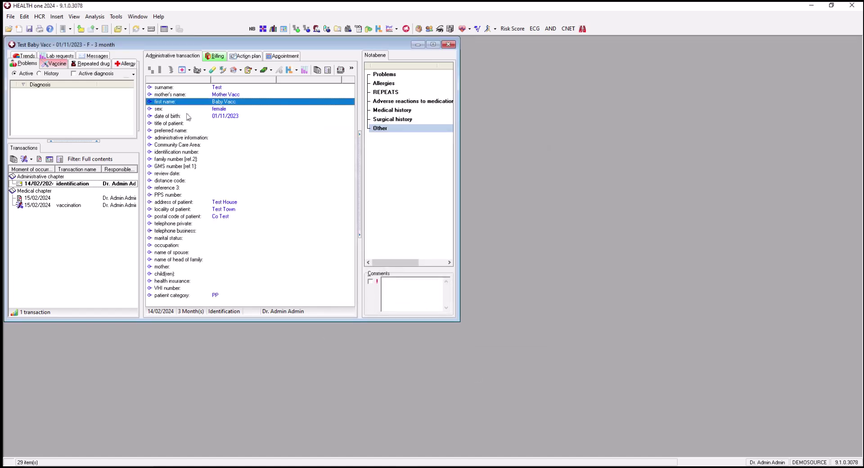
Add a mother's PPS number item to the identification transaction, enter the PPS number, and save and validate the transaction
click(152, 70)
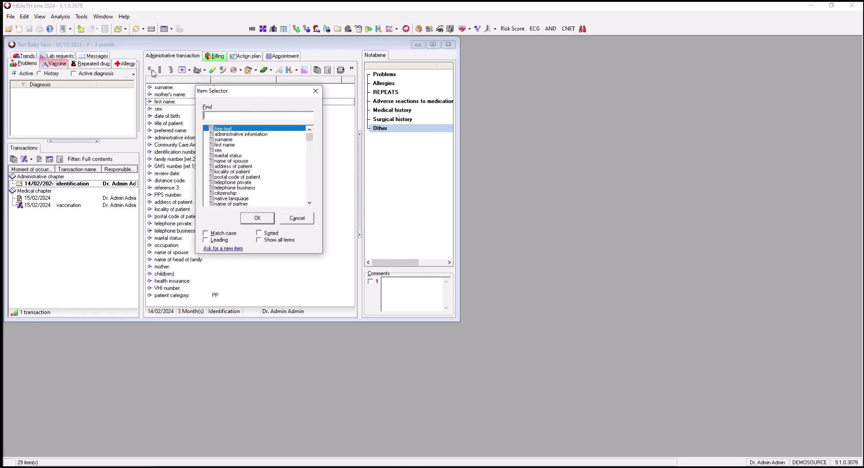
text(mothe)
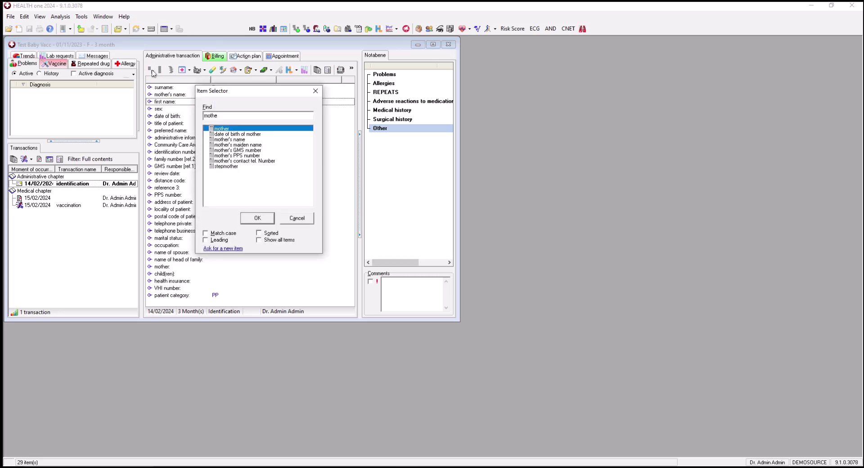
click(233, 156)
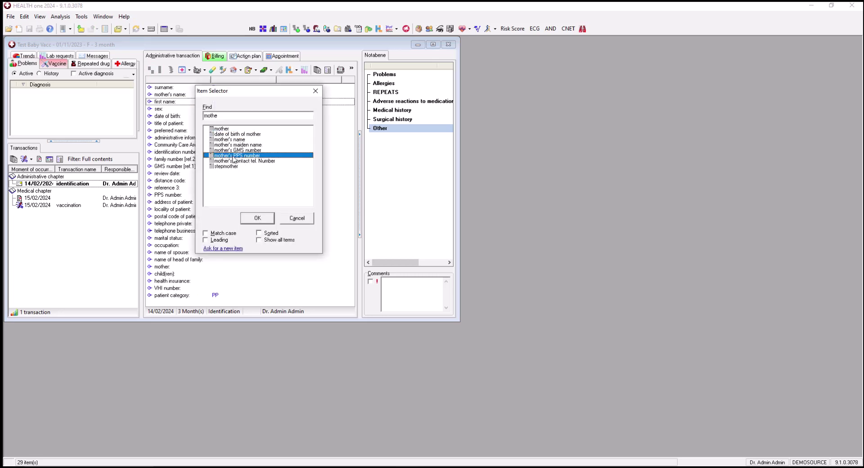
double_click(233, 156)
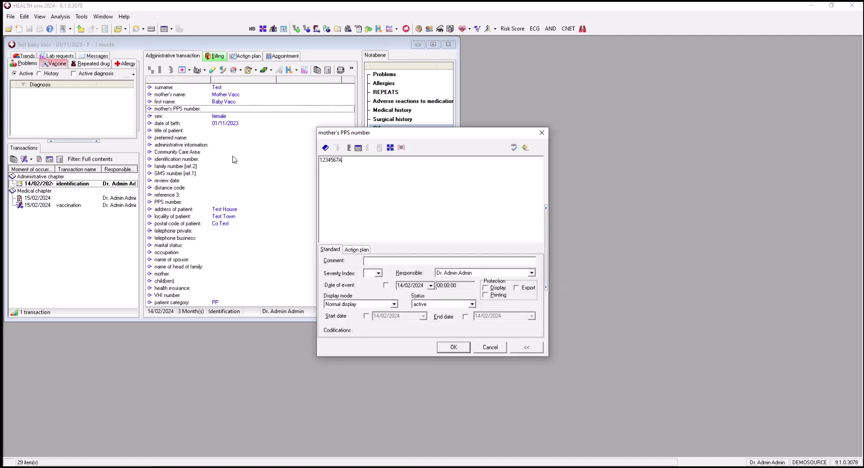
click(453, 349)
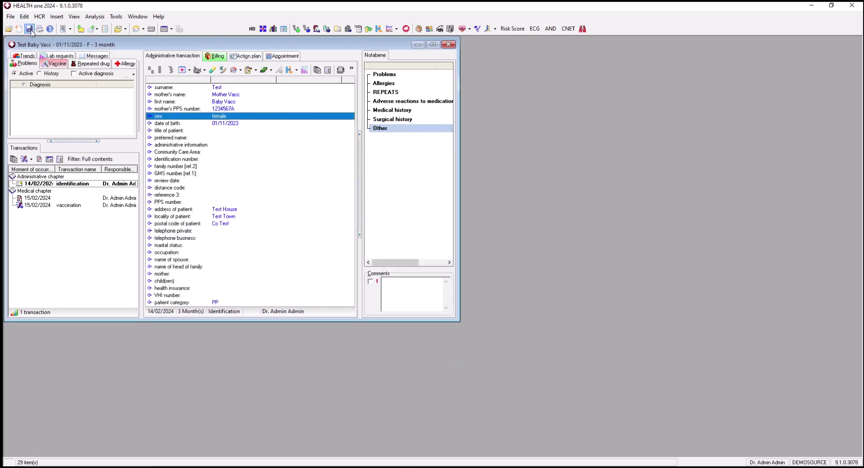
click(30, 29)
click(424, 261)
Execute the Vaccination returns (HSE) population analysis again, filtering vaccine registrations by month for month 2 of 2024
click(95, 18)
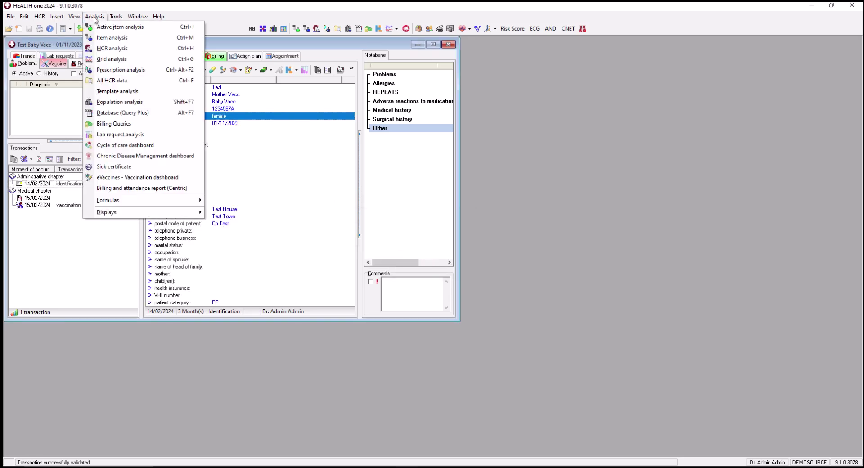
click(119, 102)
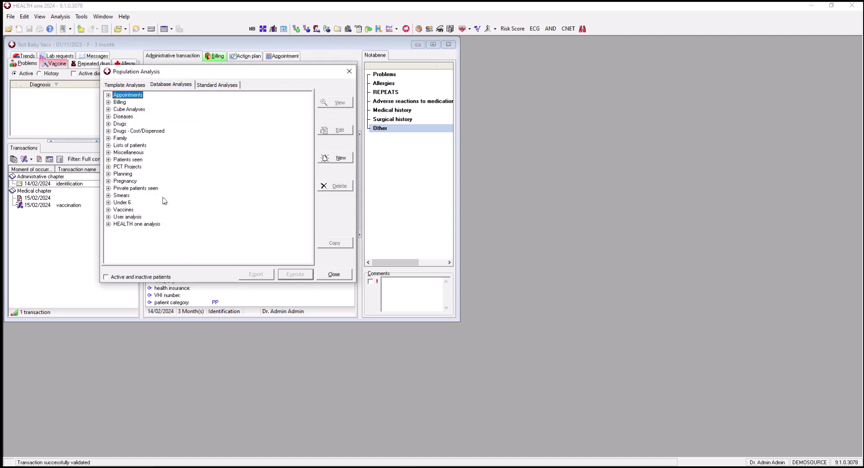
click(109, 209)
click(143, 203)
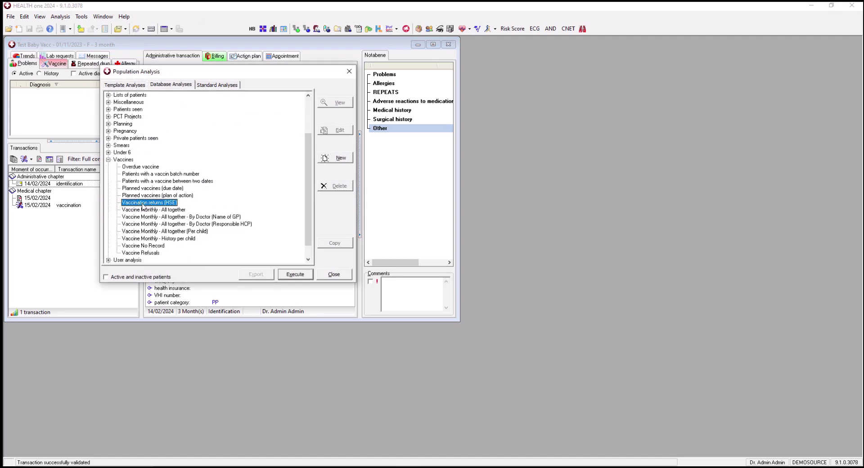
click(295, 275)
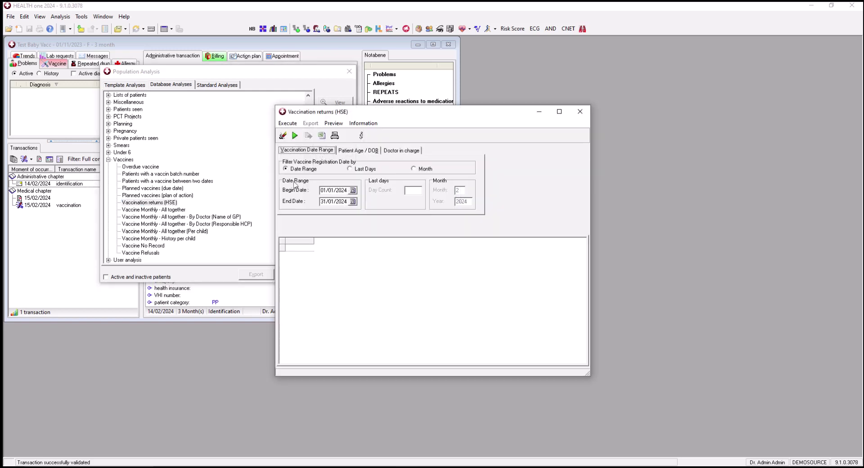
click(414, 169)
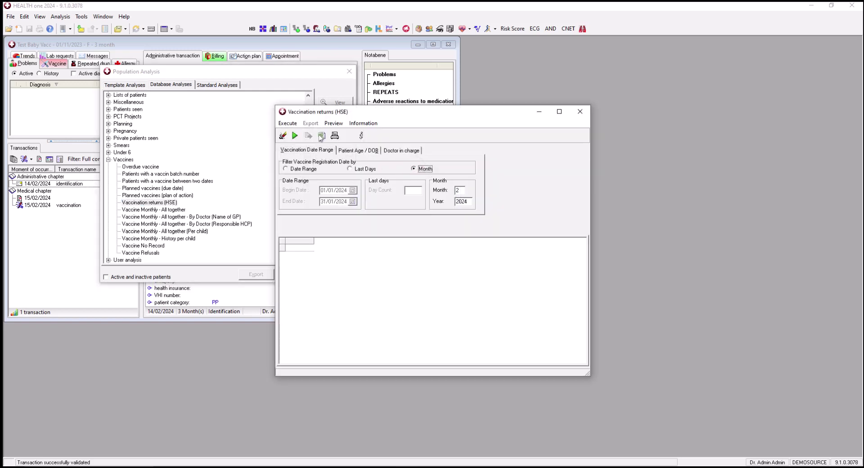
click(295, 135)
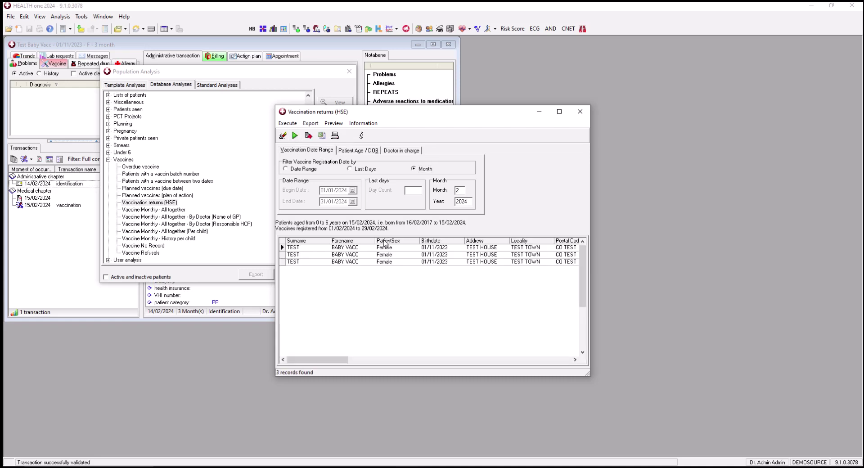
Check the mother's details in the print preview of the vaccination returns, and close the preview and analysis windows
click(335, 135)
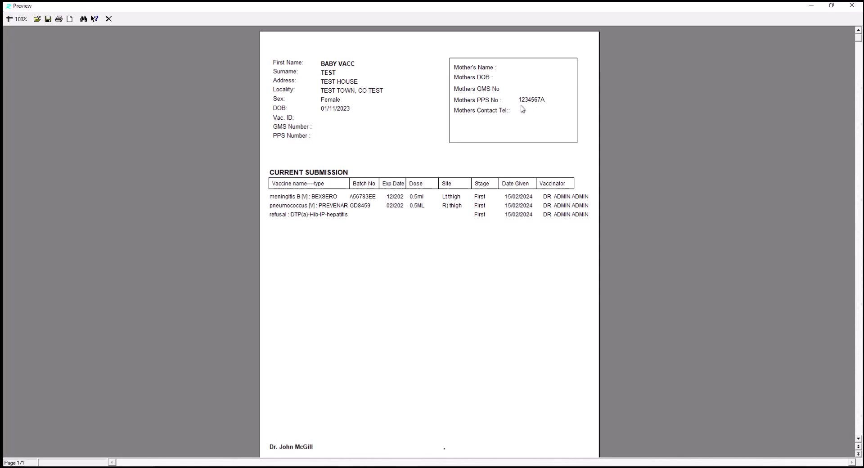
click(852, 5)
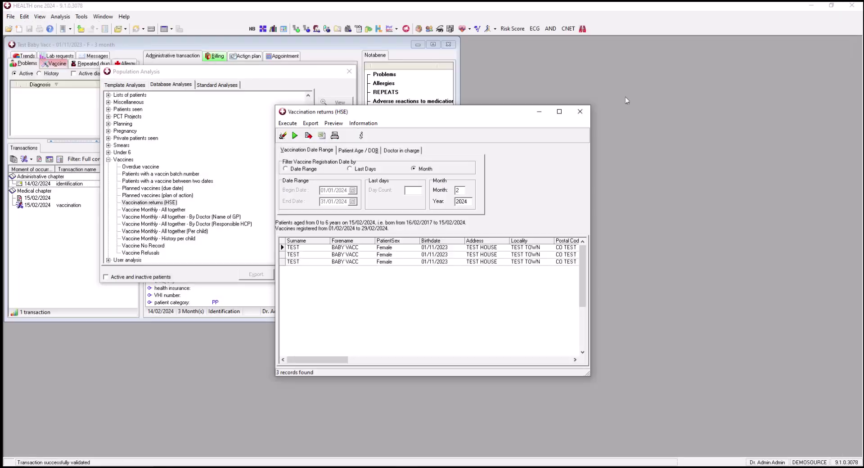
click(579, 112)
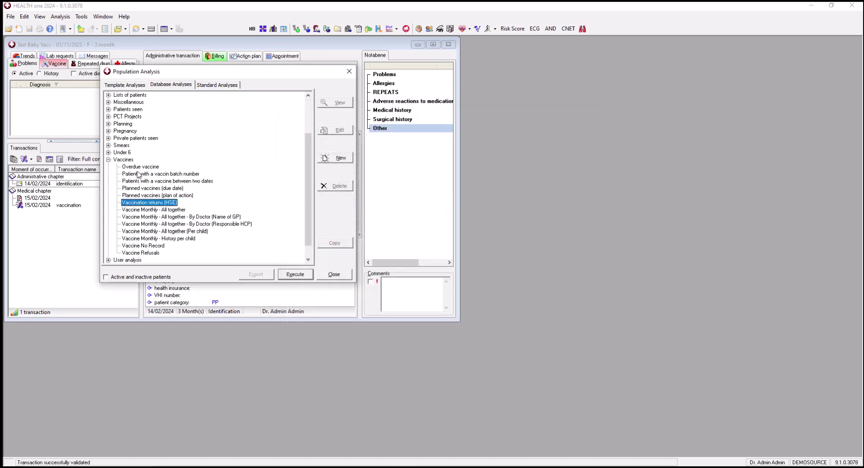
click(352, 74)
Execute the Overdue vaccine population analysis for vaccines overdue for more than 1 week
click(95, 17)
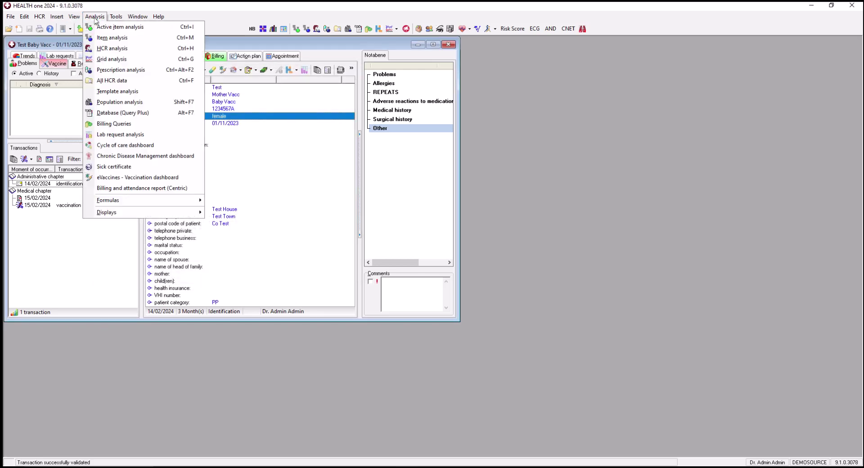
click(119, 102)
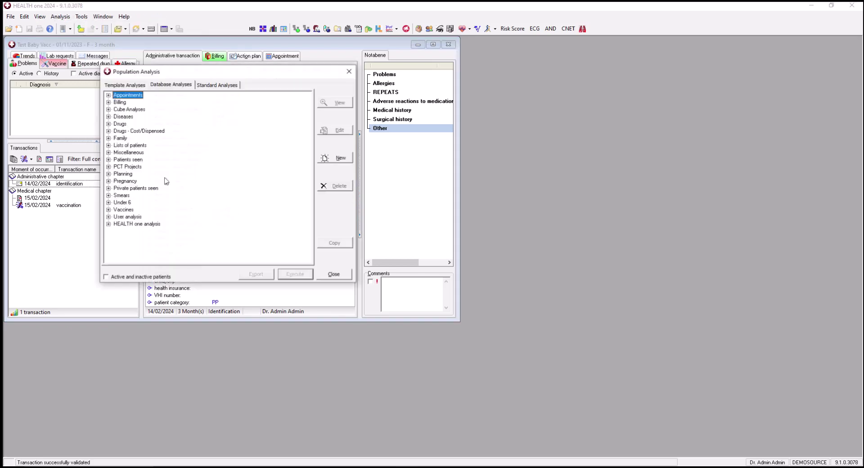
click(109, 210)
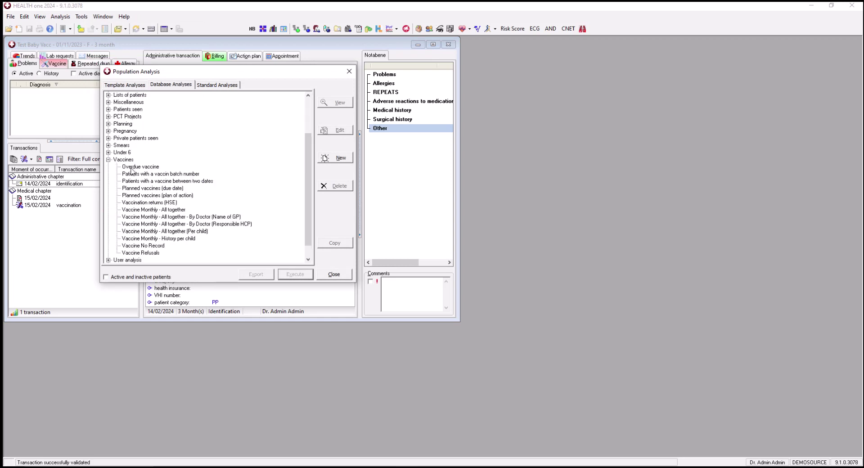
click(135, 167)
click(295, 274)
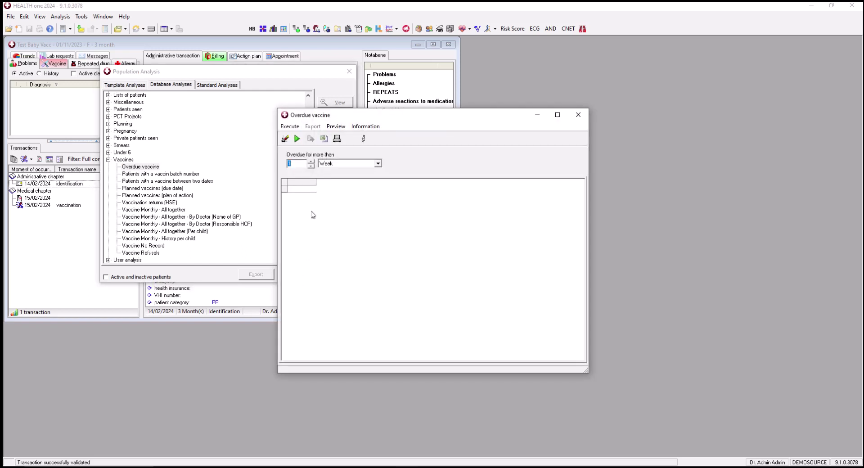
click(378, 164)
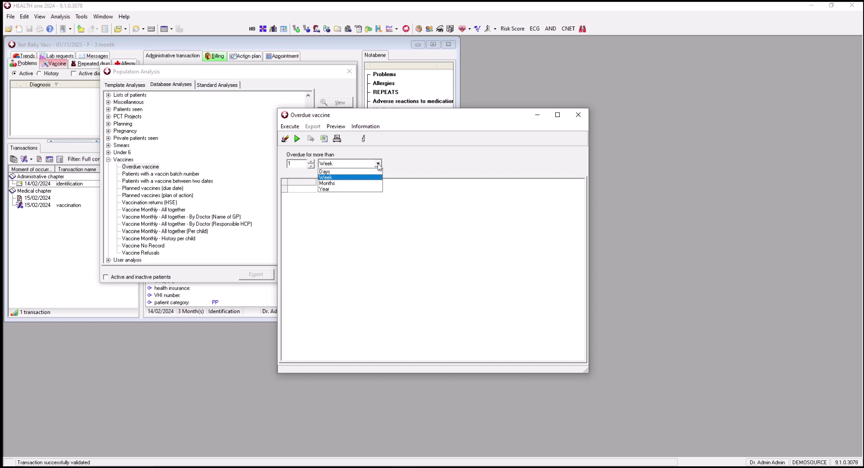
click(378, 164)
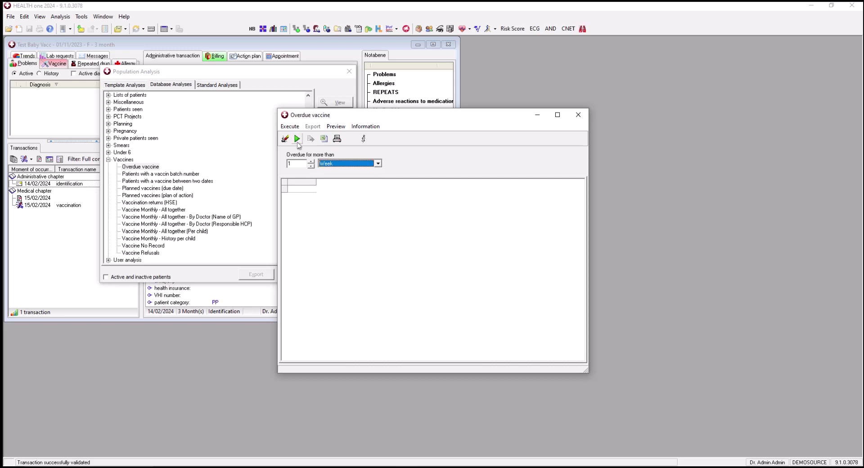
click(297, 139)
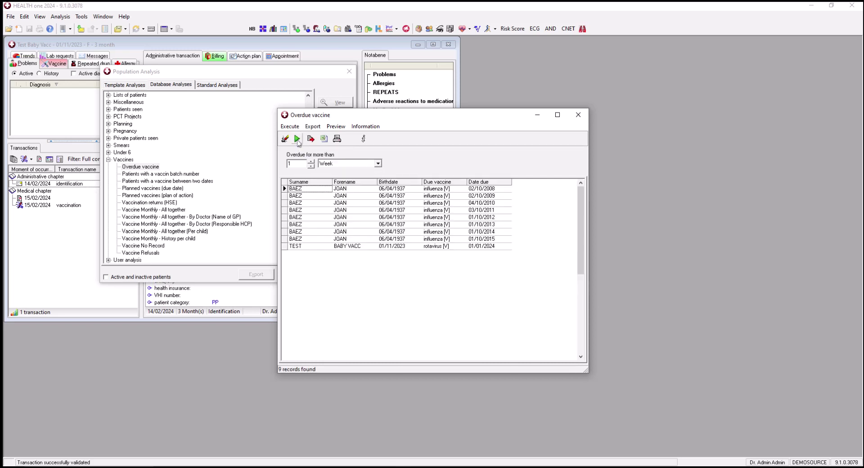
Select the baby's overdue rotavirus entry, examine the print preview of the overdue list, and close the report and analysis windows
click(342, 248)
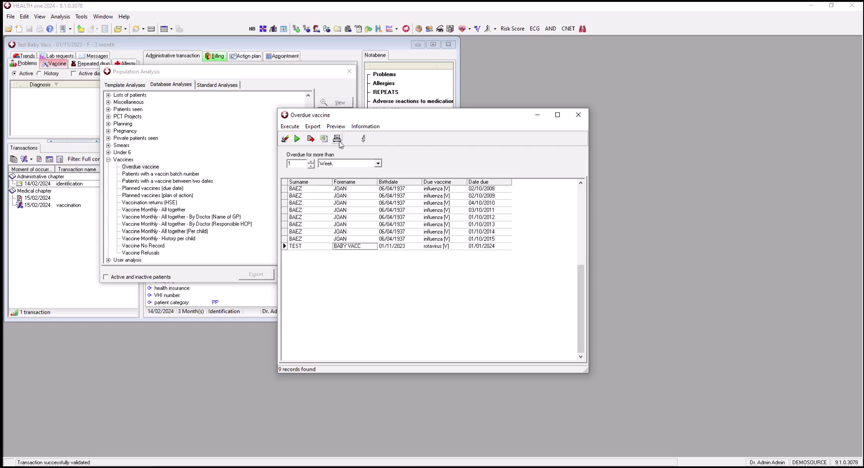
click(338, 140)
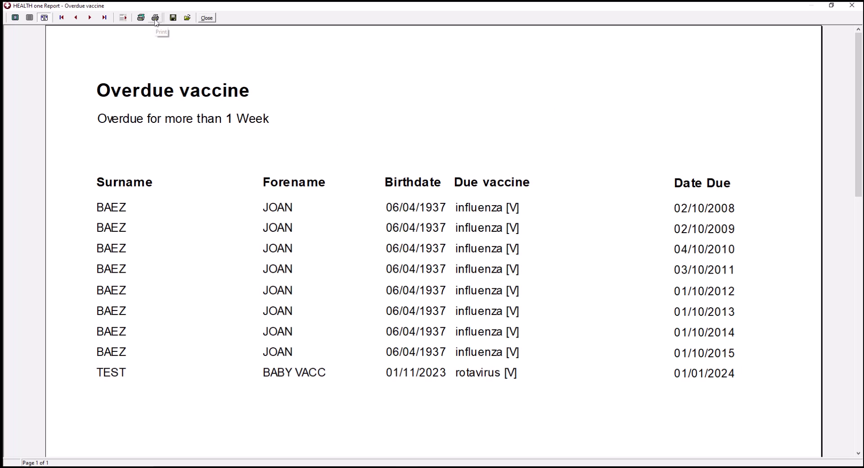
click(852, 5)
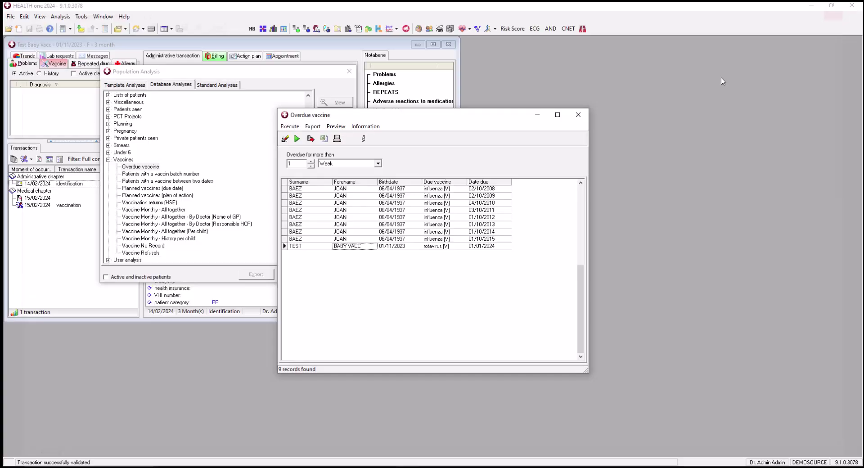
click(572, 116)
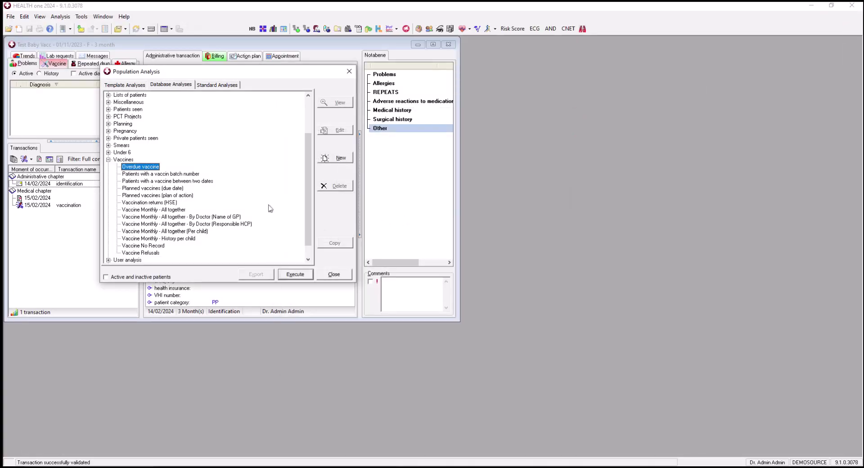
click(334, 275)
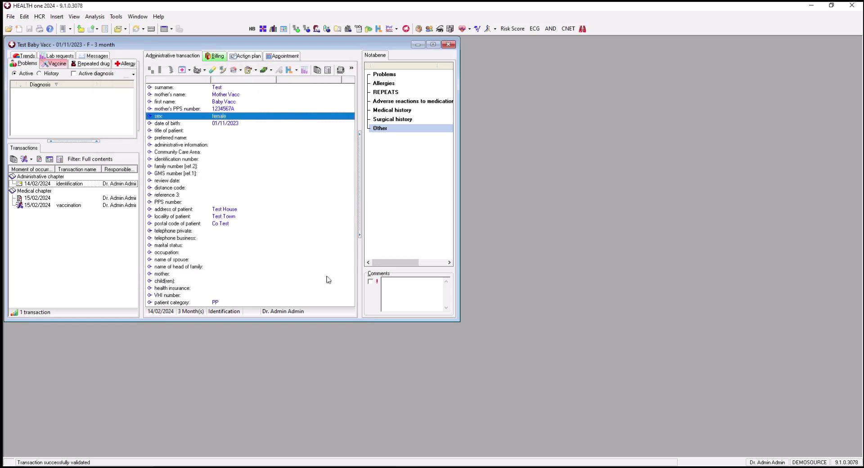
Display the baby's vaccine list, examine the print preview of the vaccination card, and close the preview
click(62, 64)
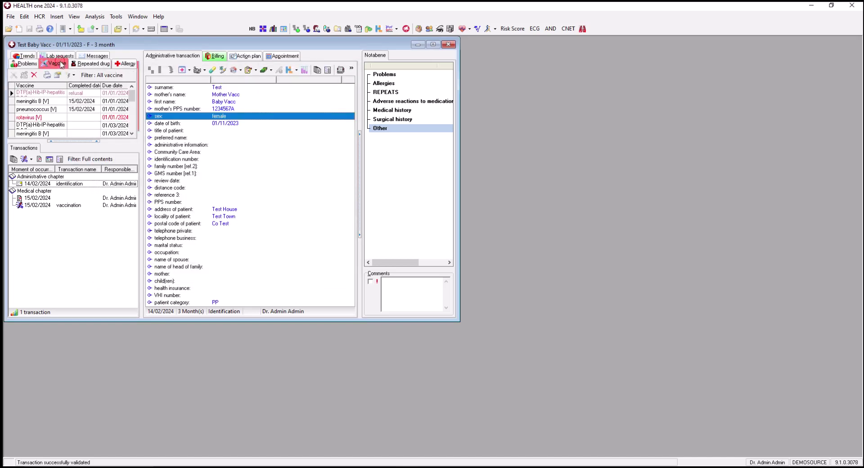
click(75, 110)
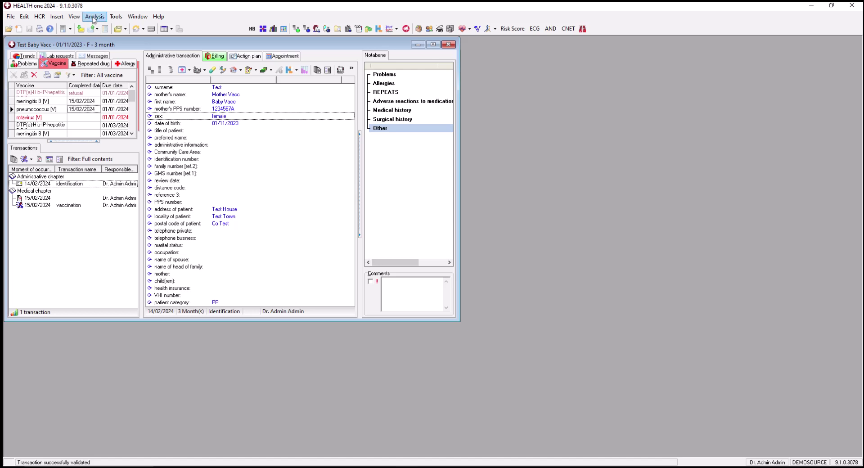
click(47, 75)
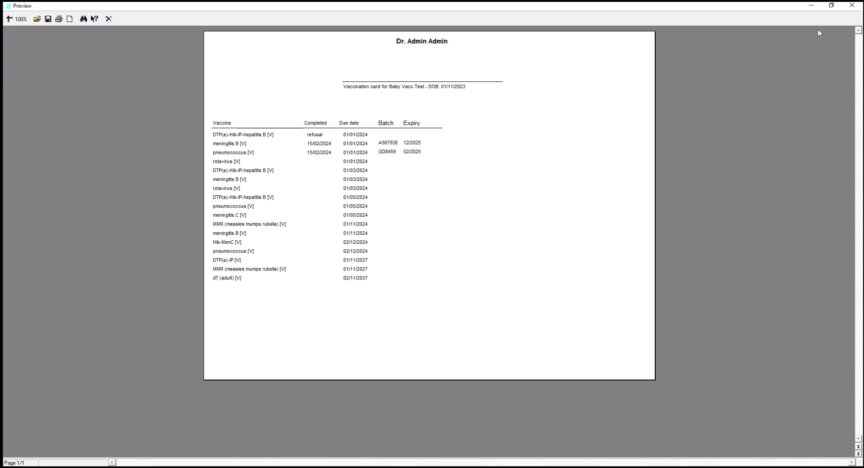
click(852, 6)
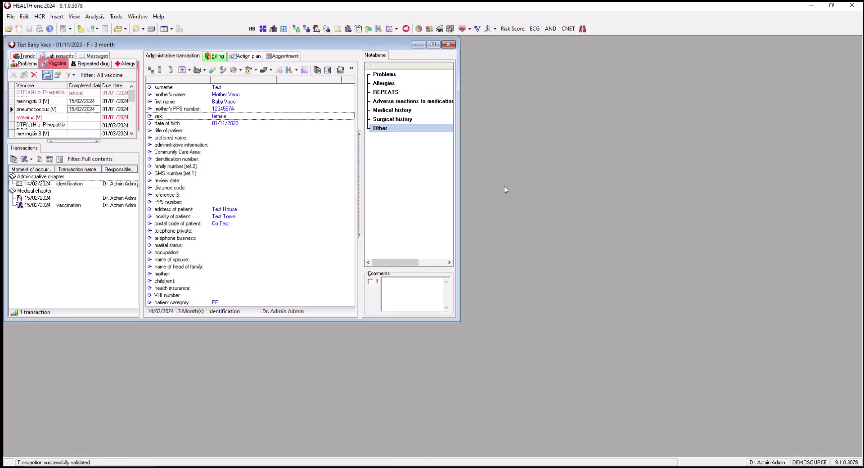